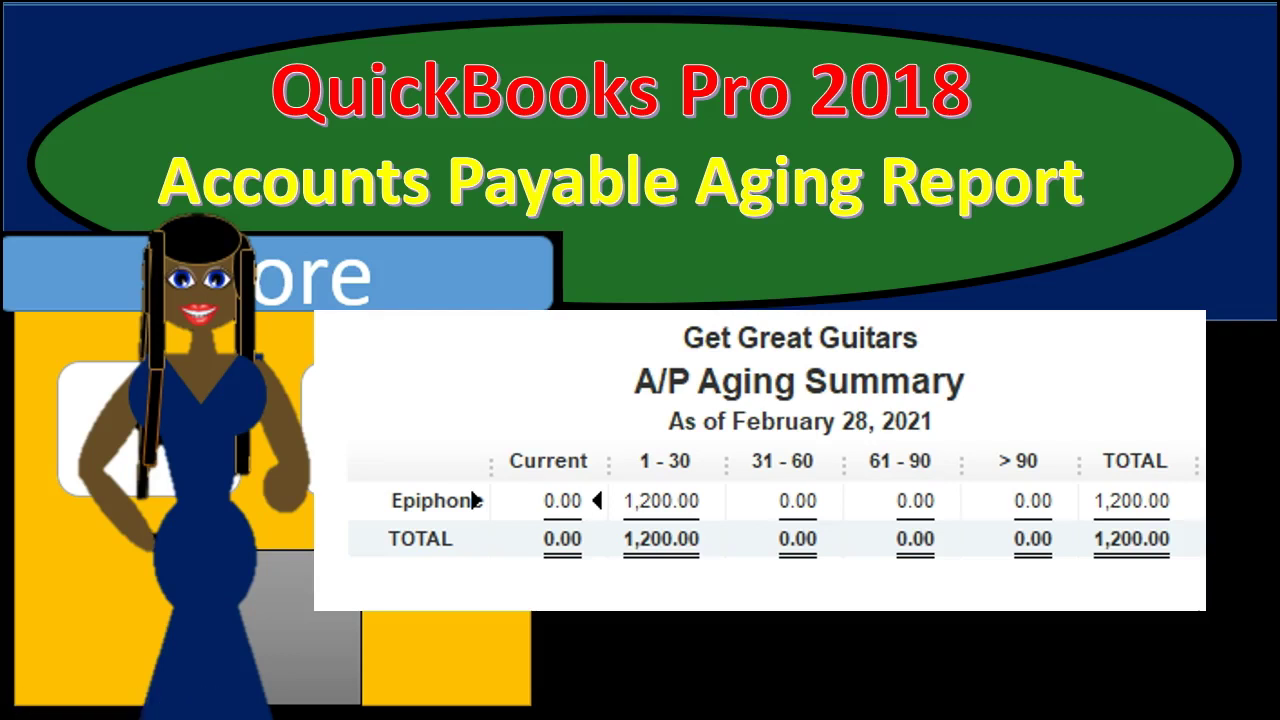
- Leave the title slide and switch to the QuickBooks Home page for Get Great Guitars
{"action": "key", "text": "alt+Tab"}
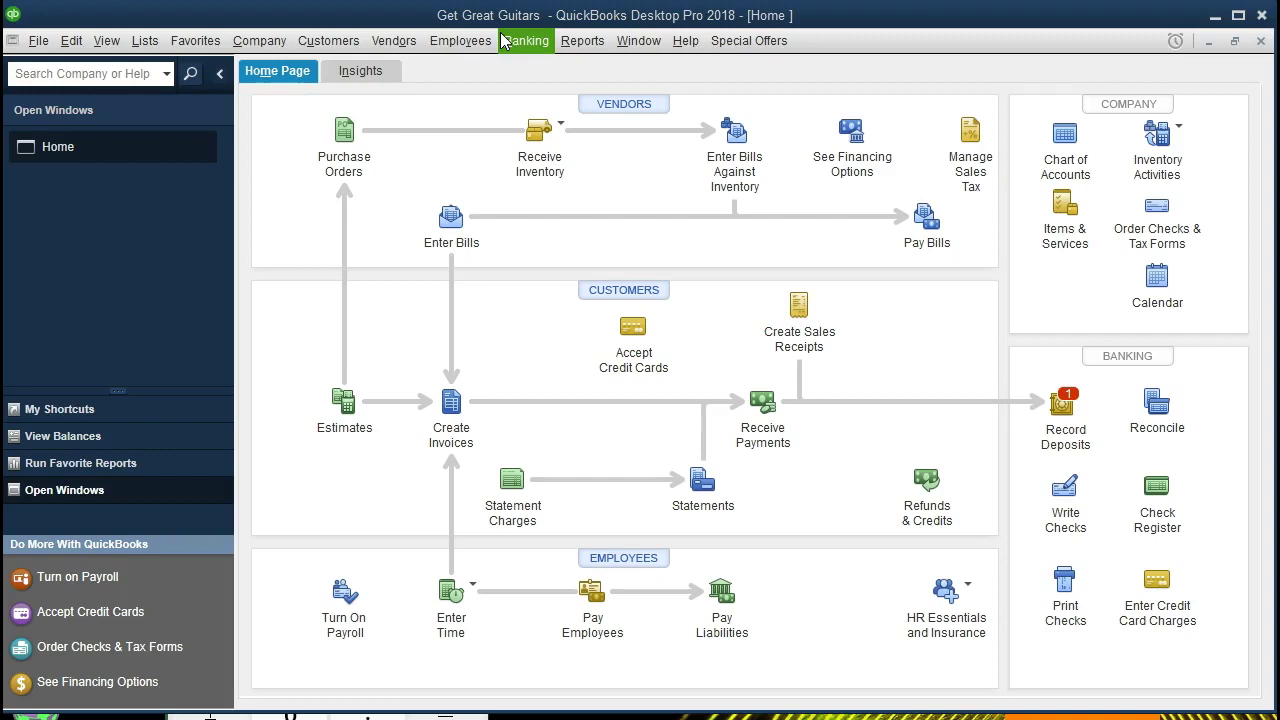
{"action": "left_click", "coordinate": [40, 42]}
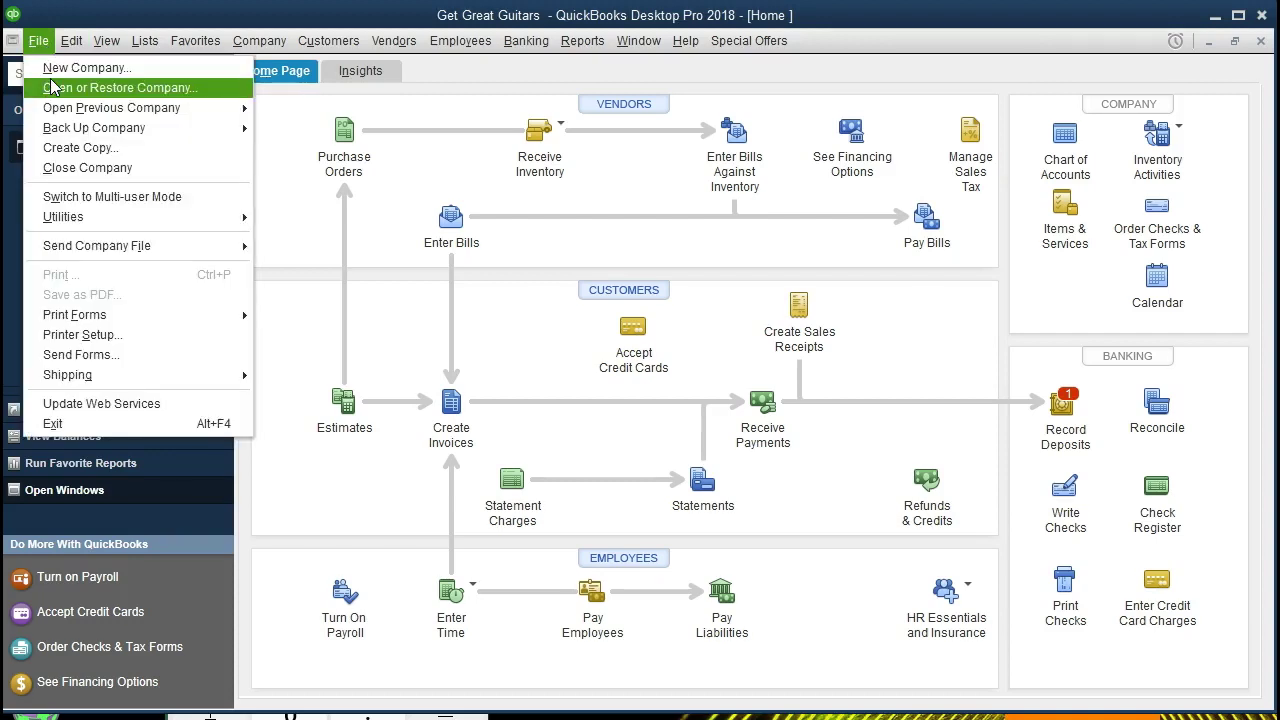
{"action": "left_click", "coordinate": [14, 197]}
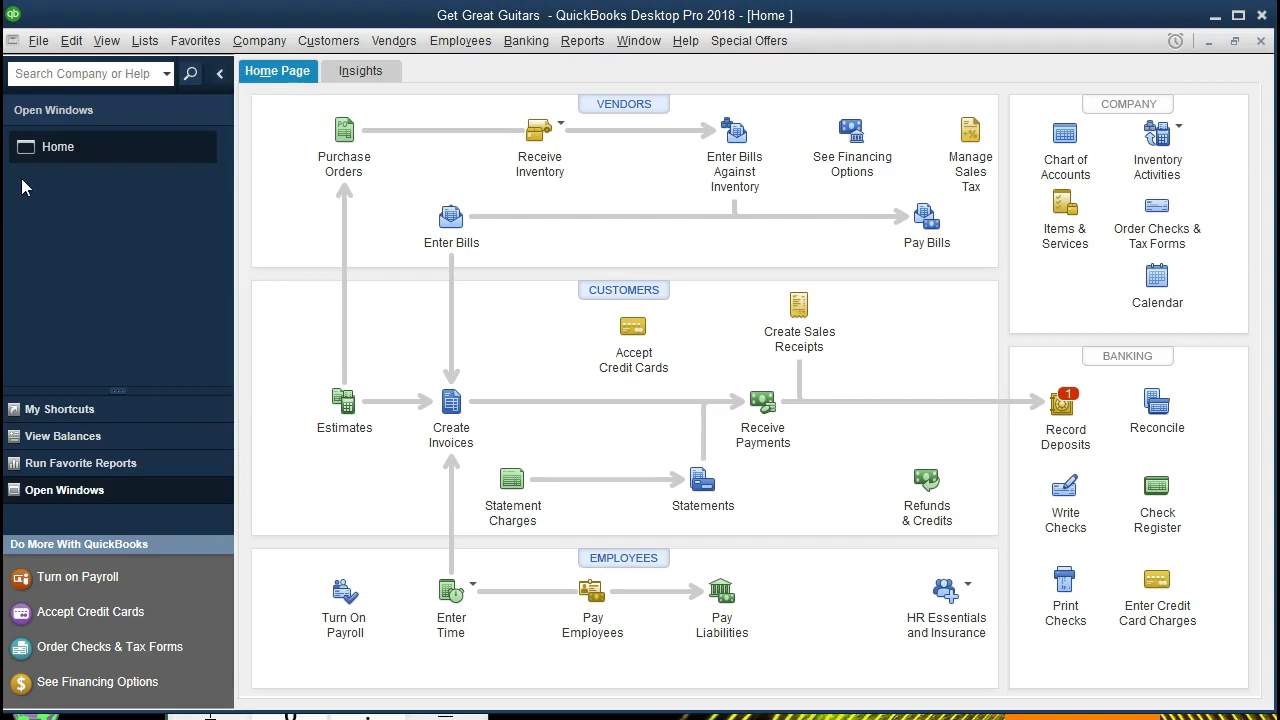
{"action": "left_click", "coordinate": [106, 41]}
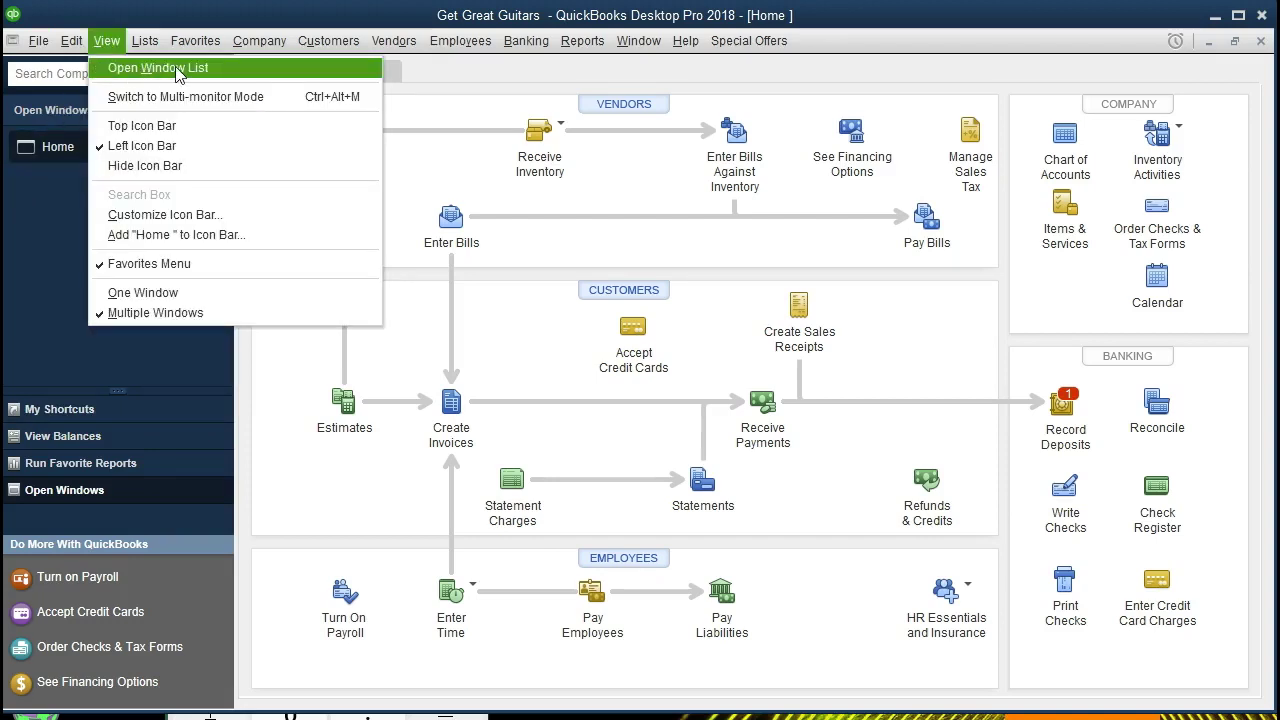
{"action": "mouse_move", "coordinate": [239, 46]}
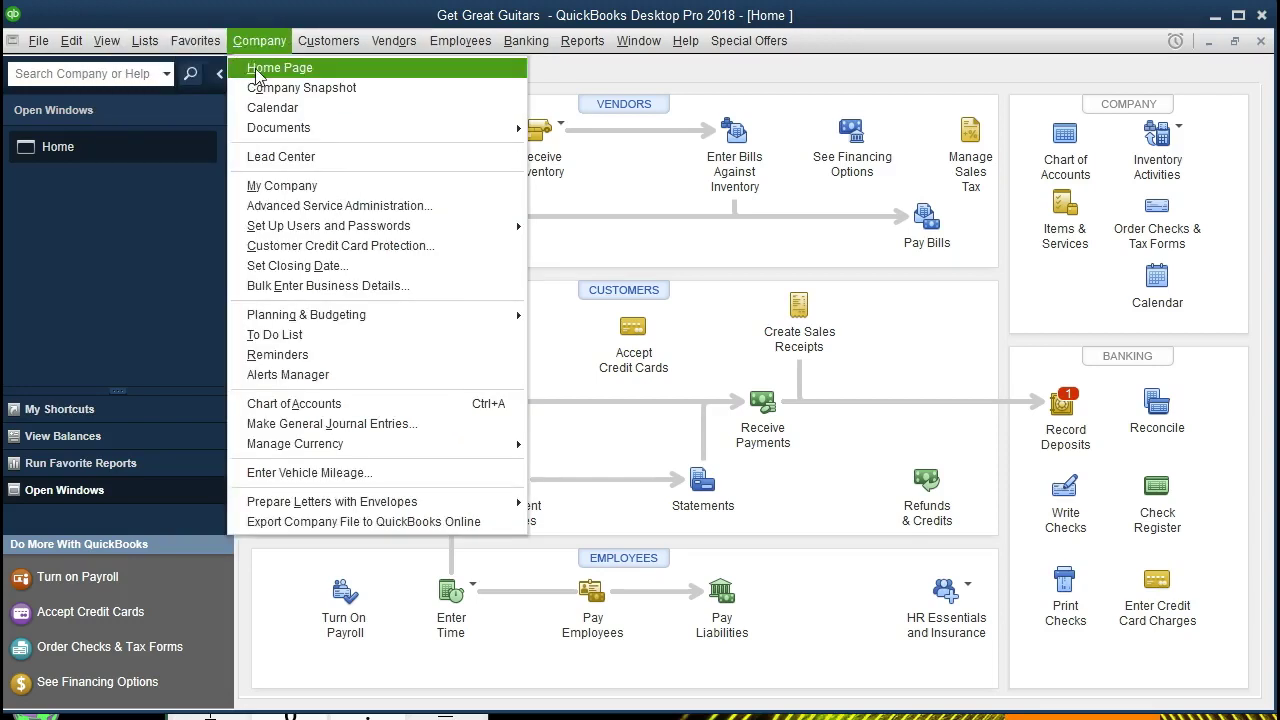
{"action": "left_click", "coordinate": [123, 225]}
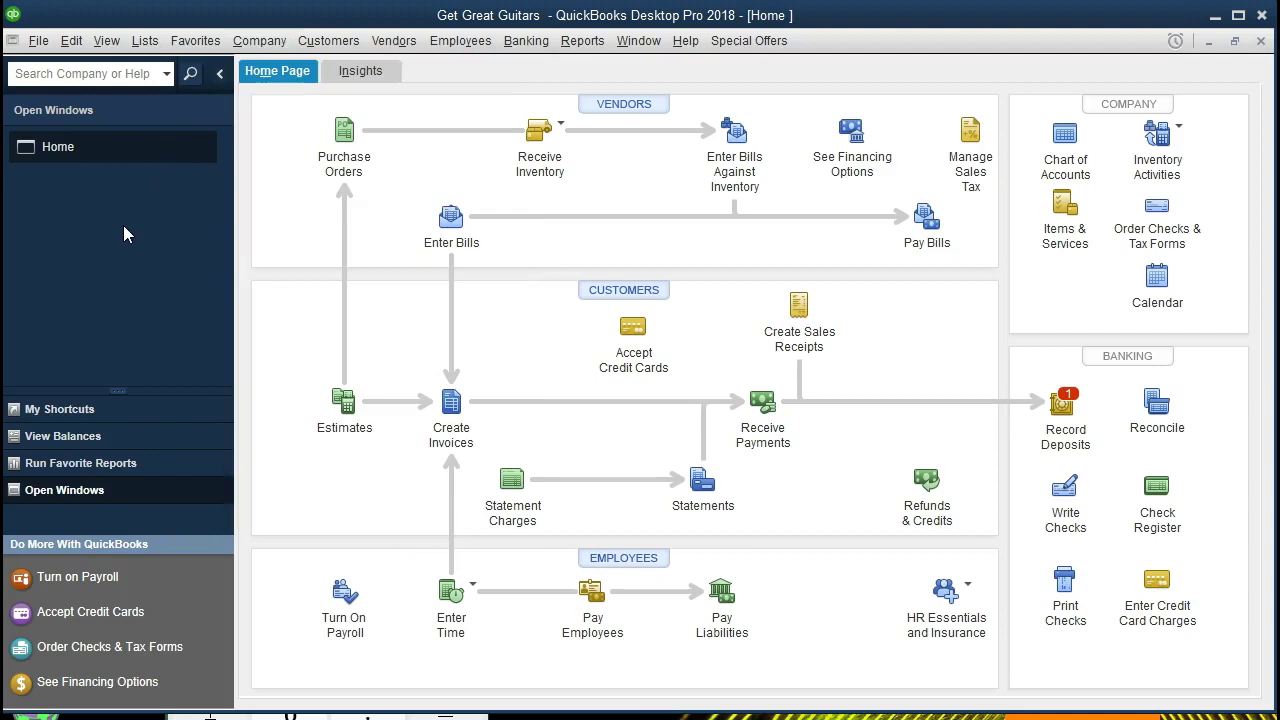
- Run the A/P Aging Summary from the maximized Report Center's Vendors & Payables reports
{"action": "left_click", "coordinate": [596, 46]}
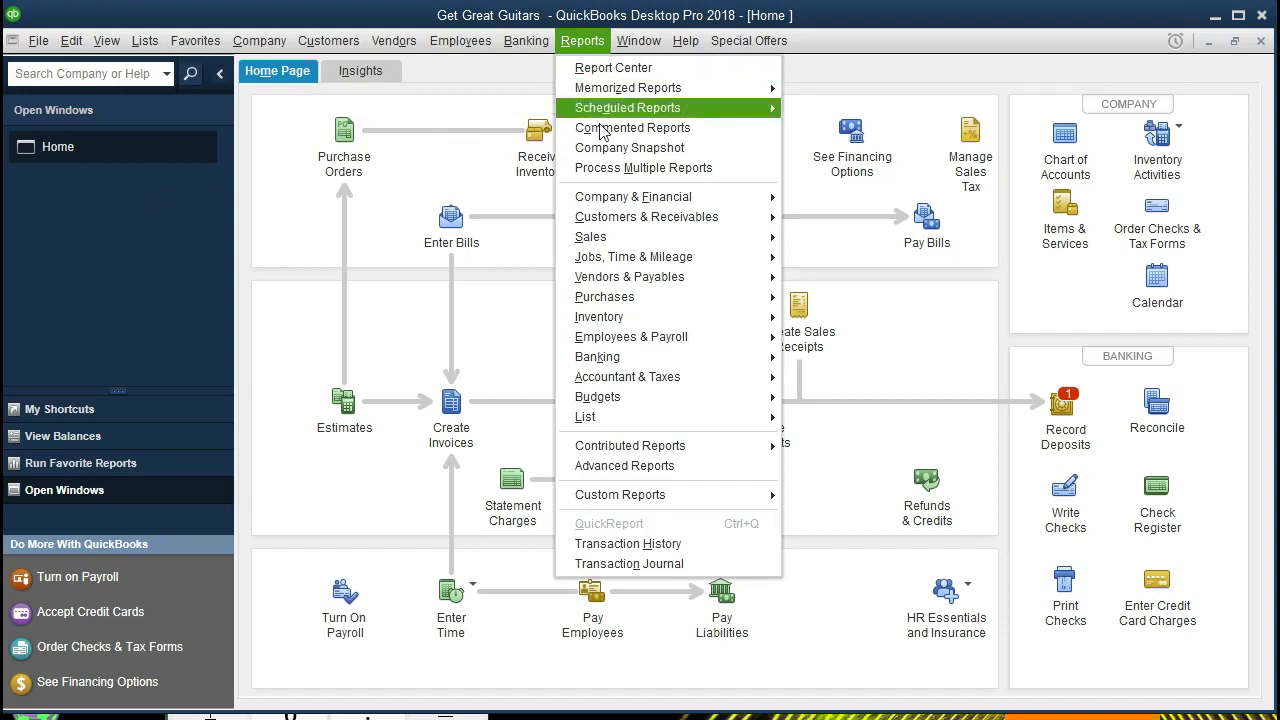
{"action": "mouse_move", "coordinate": [651, 287]}
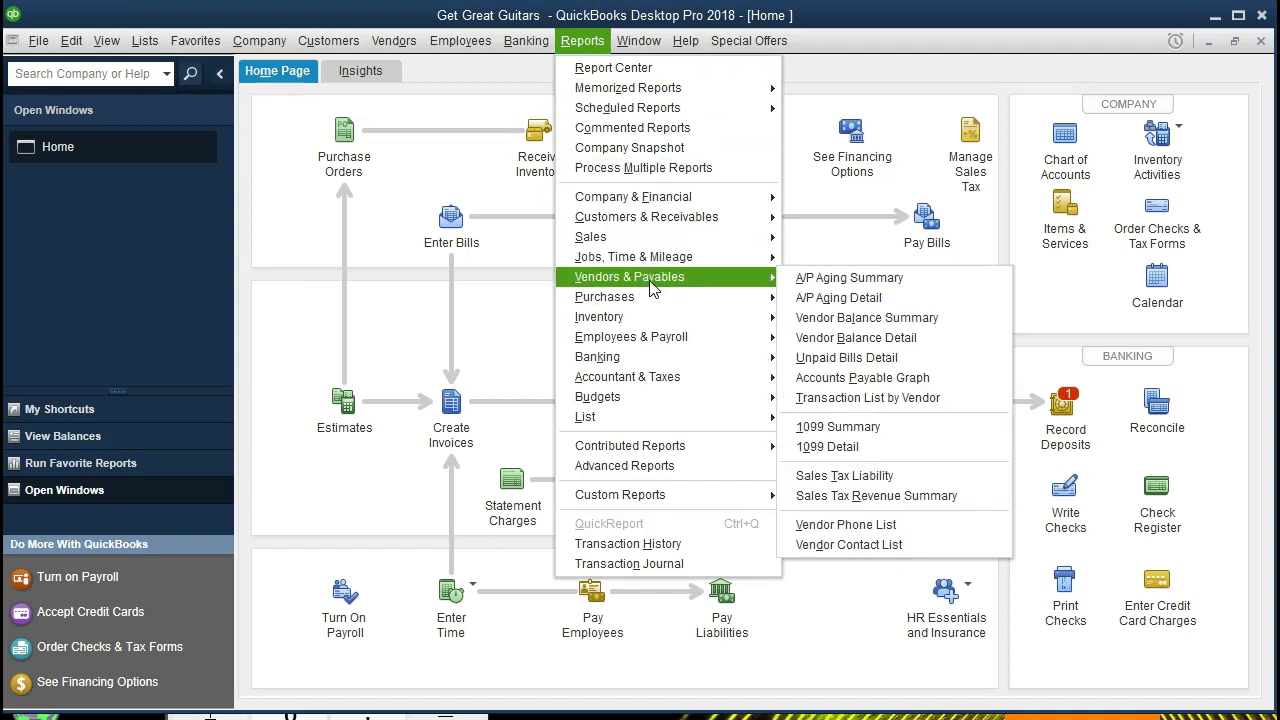
{"action": "left_click", "coordinate": [693, 70]}
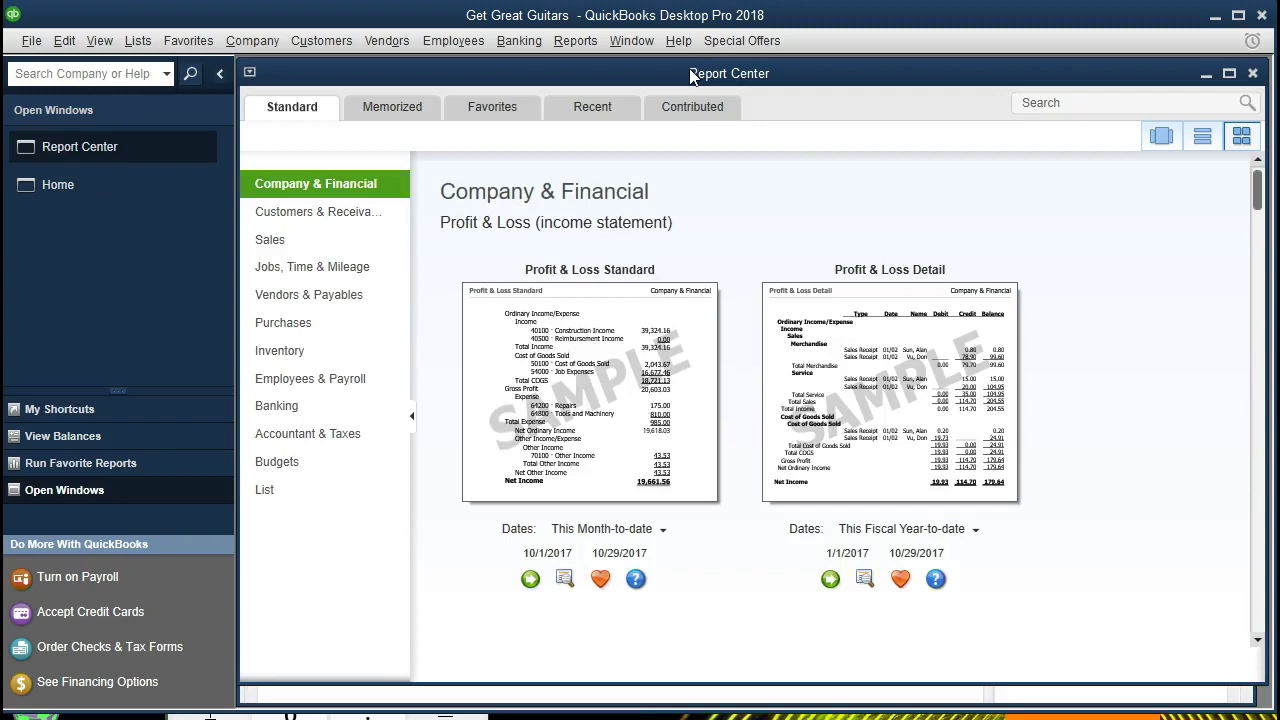
{"action": "left_click", "coordinate": [1230, 75]}
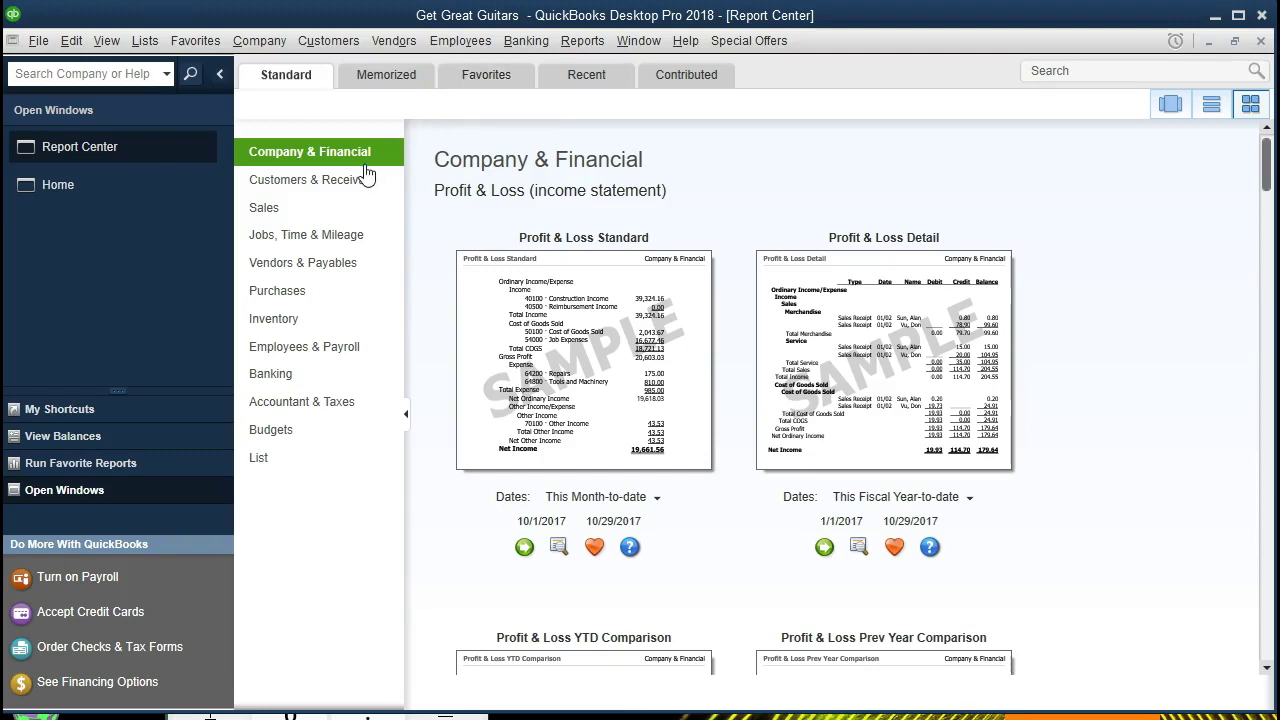
{"action": "left_click", "coordinate": [340, 279]}
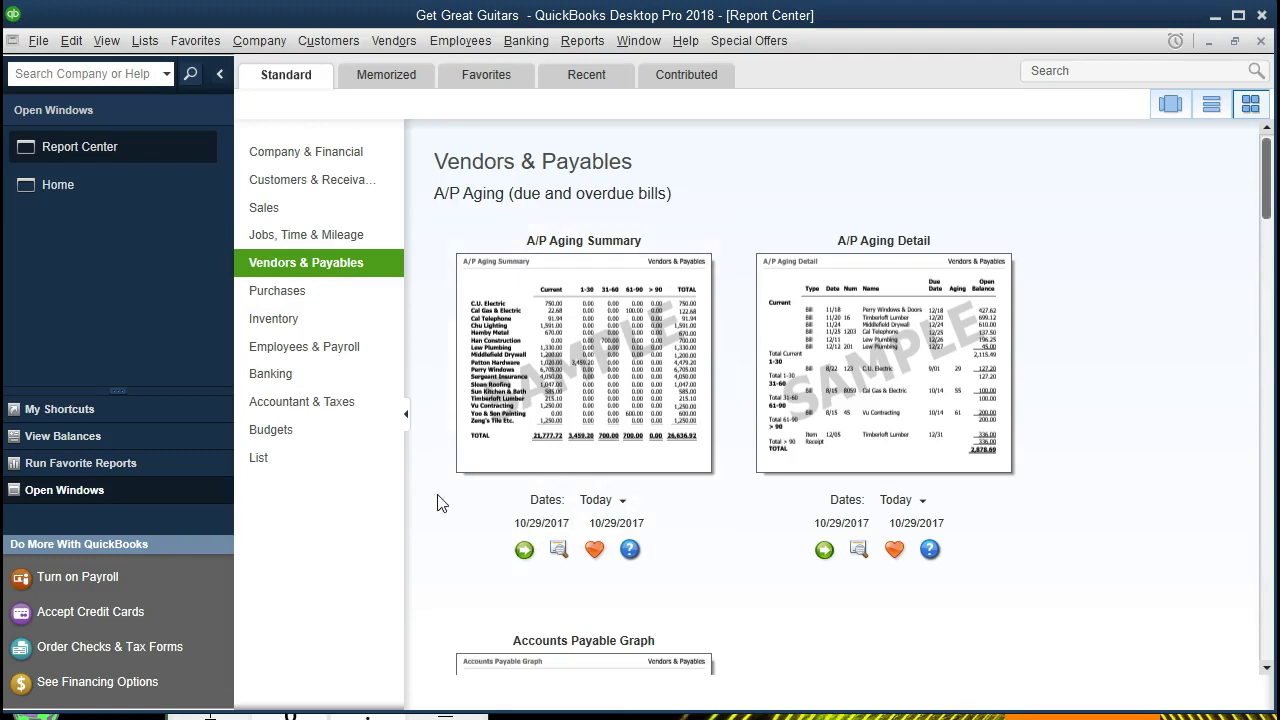
{"action": "left_click", "coordinate": [524, 565]}
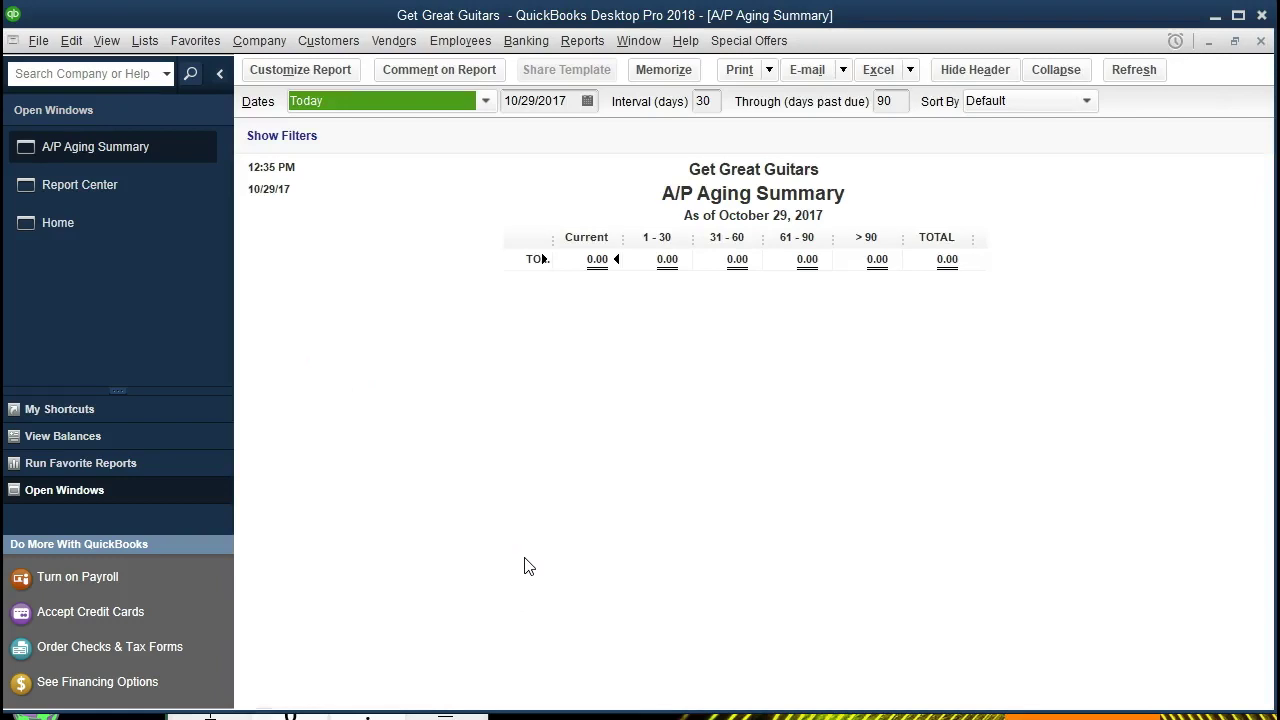
- Change the A/P Aging Summary's as-of date to 02/28/2021 and refresh it
{"action": "key", "text": "Tab"}
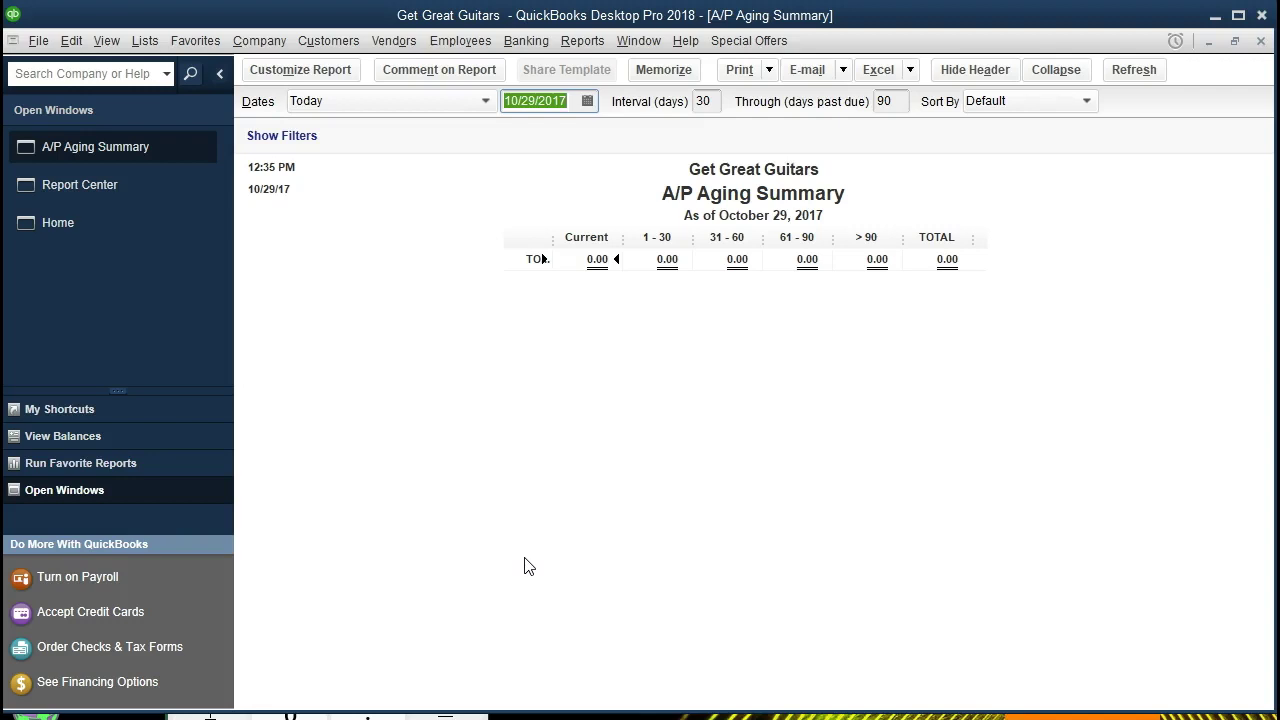
{"action": "type", "text": "022821"}
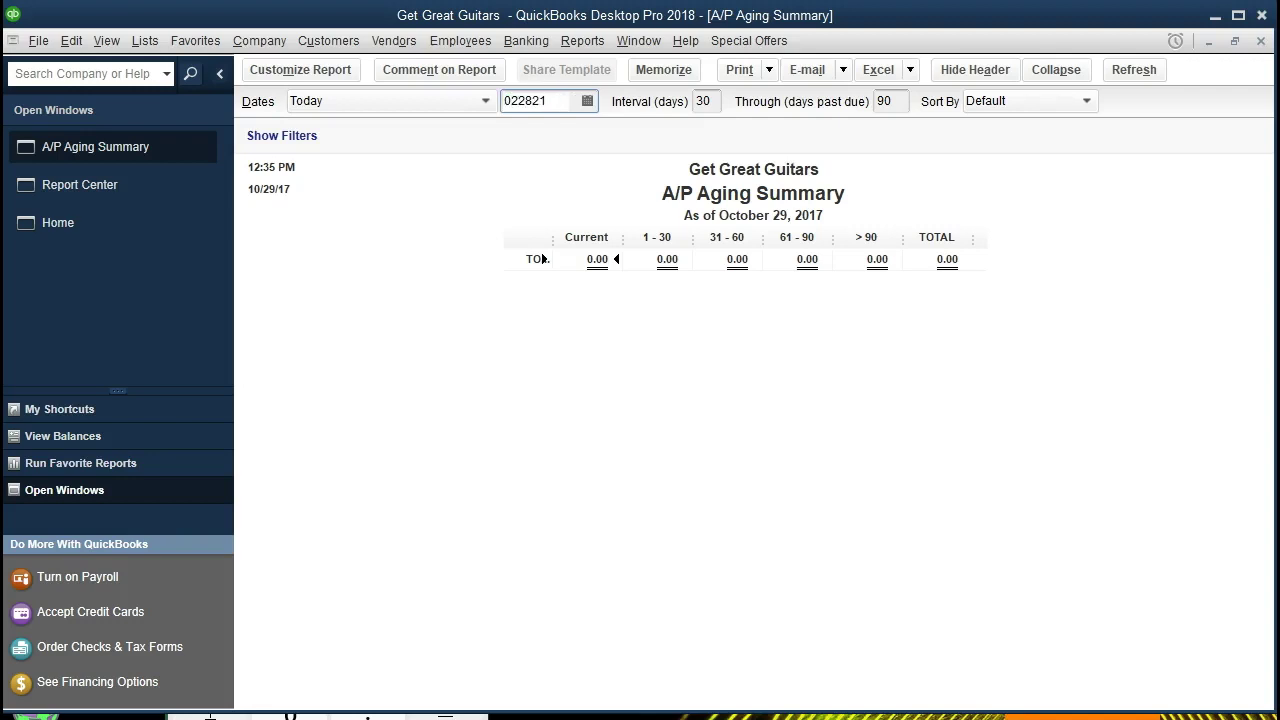
{"action": "key", "text": "Tab"}
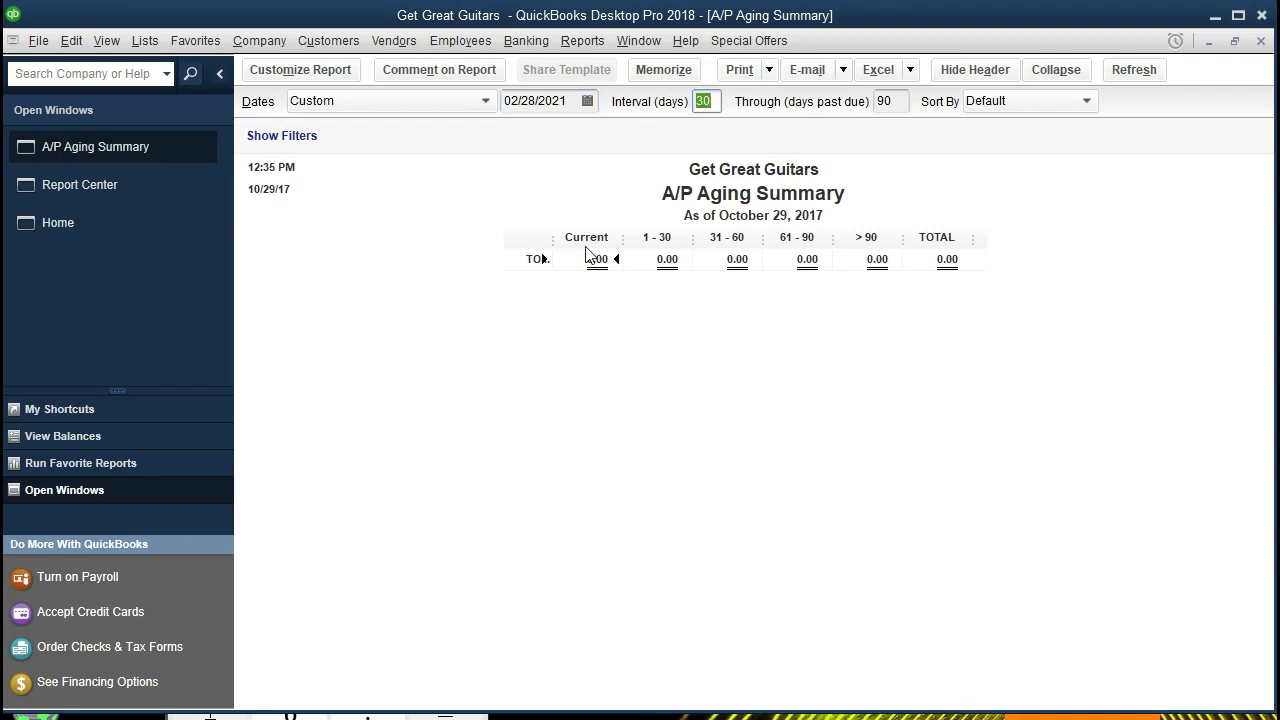
{"action": "key", "text": "Tab"}
{"action": "key", "text": "Tab"}
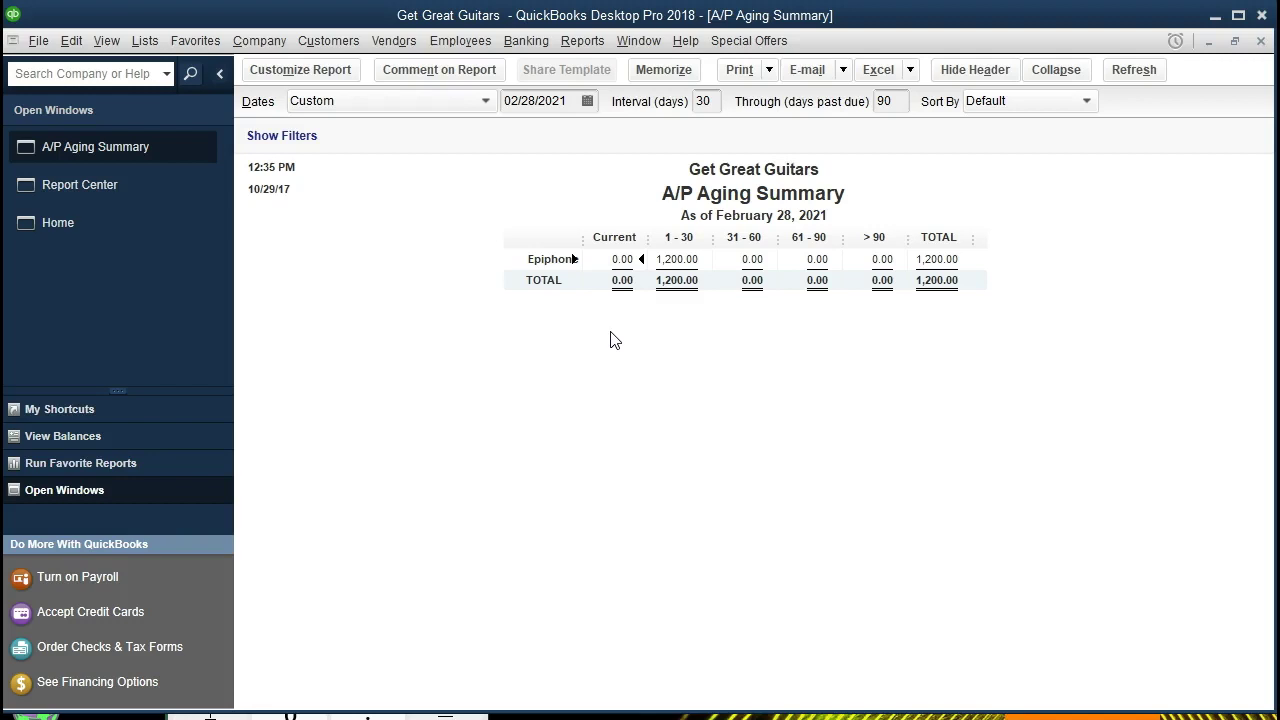
- Open a standard Balance Sheet dated as of 02/28/2021
{"action": "left_click", "coordinate": [583, 41]}
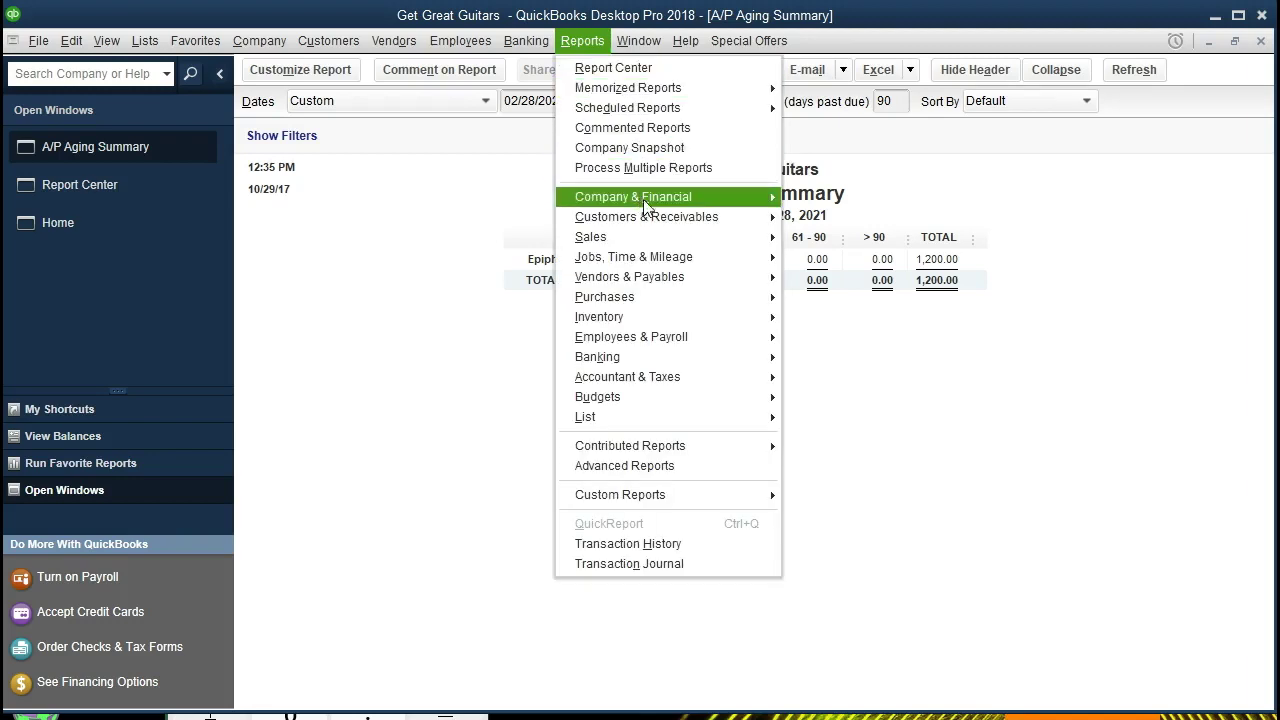
{"action": "mouse_move", "coordinate": [643, 199]}
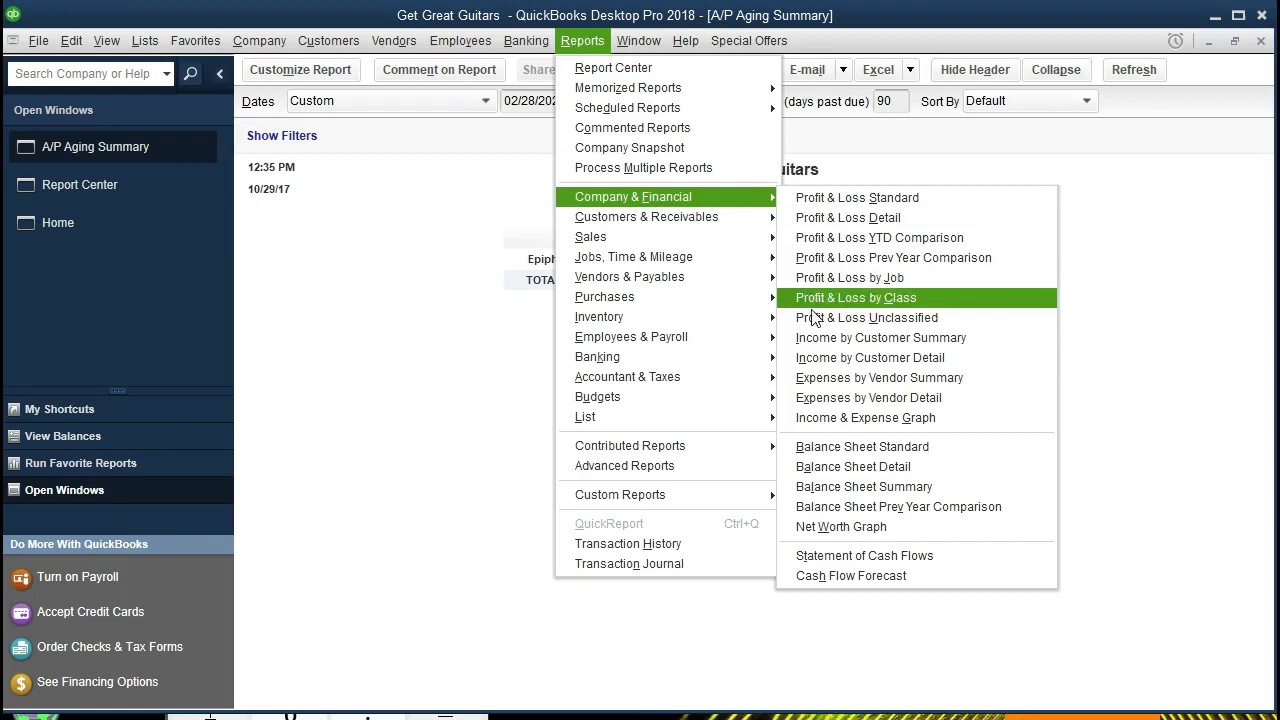
{"action": "left_click", "coordinate": [961, 452]}
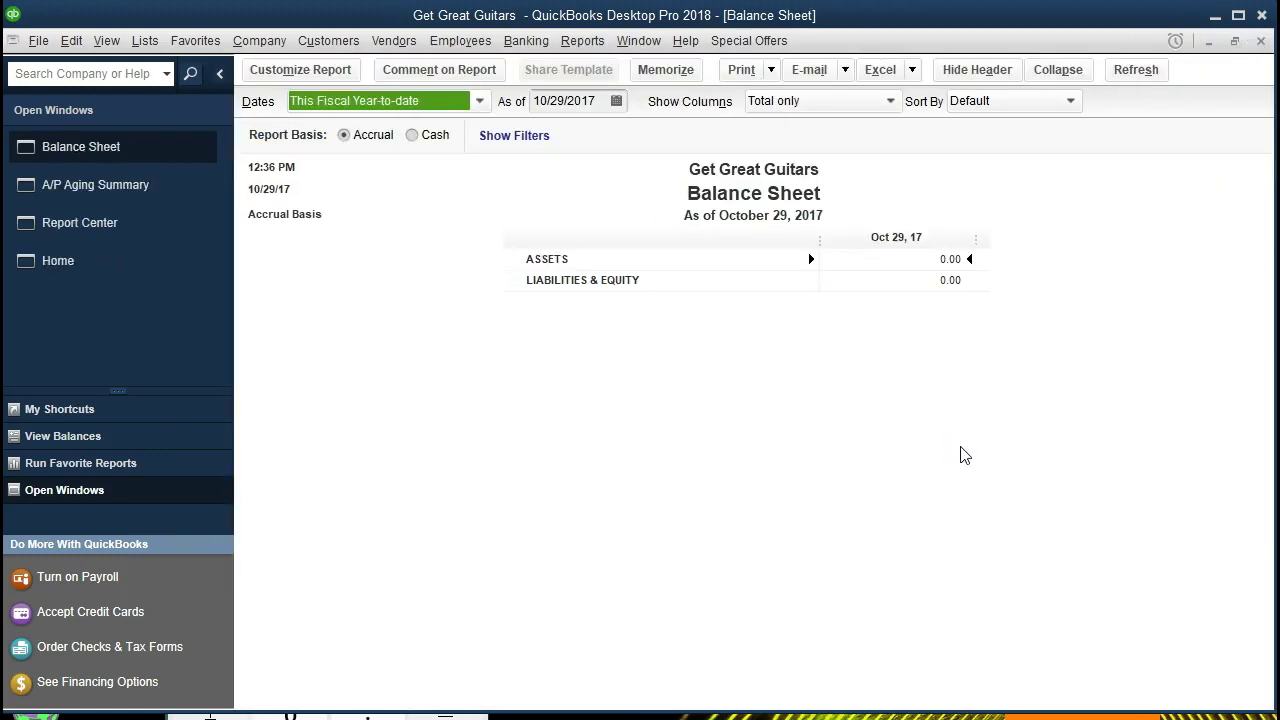
{"action": "key", "text": "Tab"}
{"action": "type", "text": "022821"}
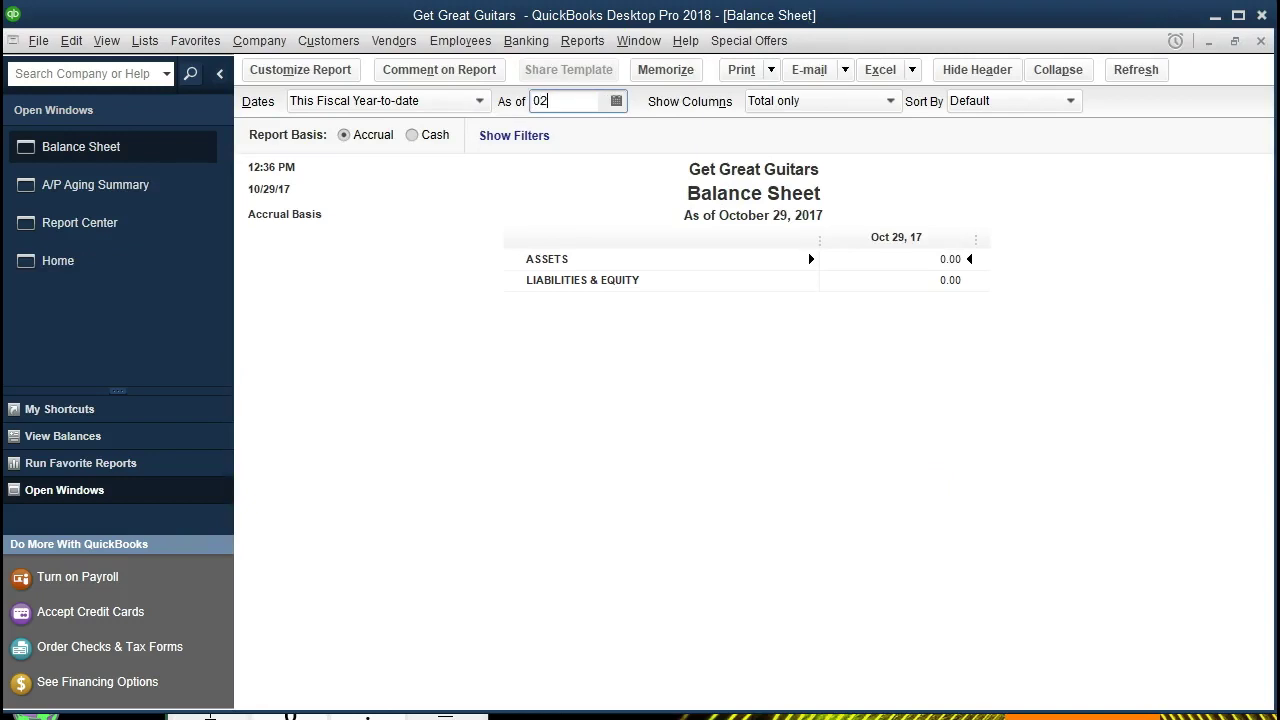
{"action": "key", "text": "Tab"}
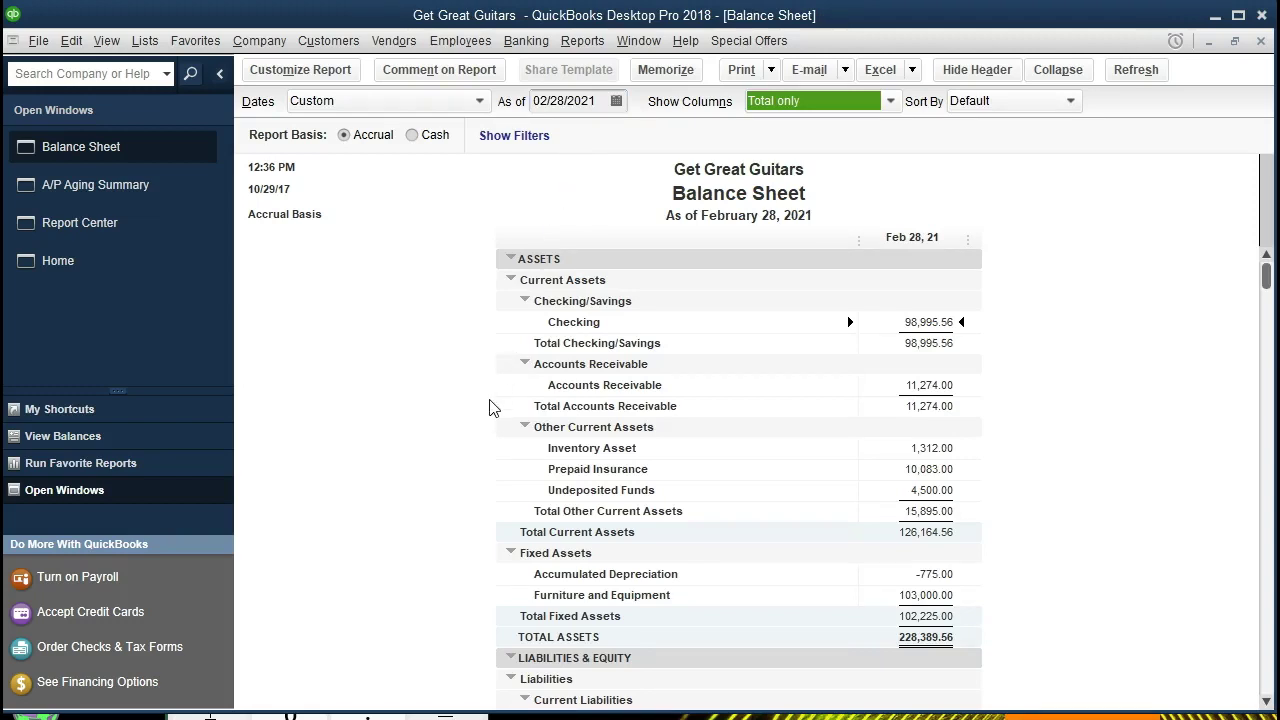
- Check Accounts Payable shows 1,200.00, then return to the A/P Aging Summary
{"action": "scroll", "coordinate": [491, 406], "scroll_direction": "down", "scroll_amount": 2}
{"action": "scroll", "coordinate": [491, 406], "scroll_direction": "down", "scroll_amount": 4}
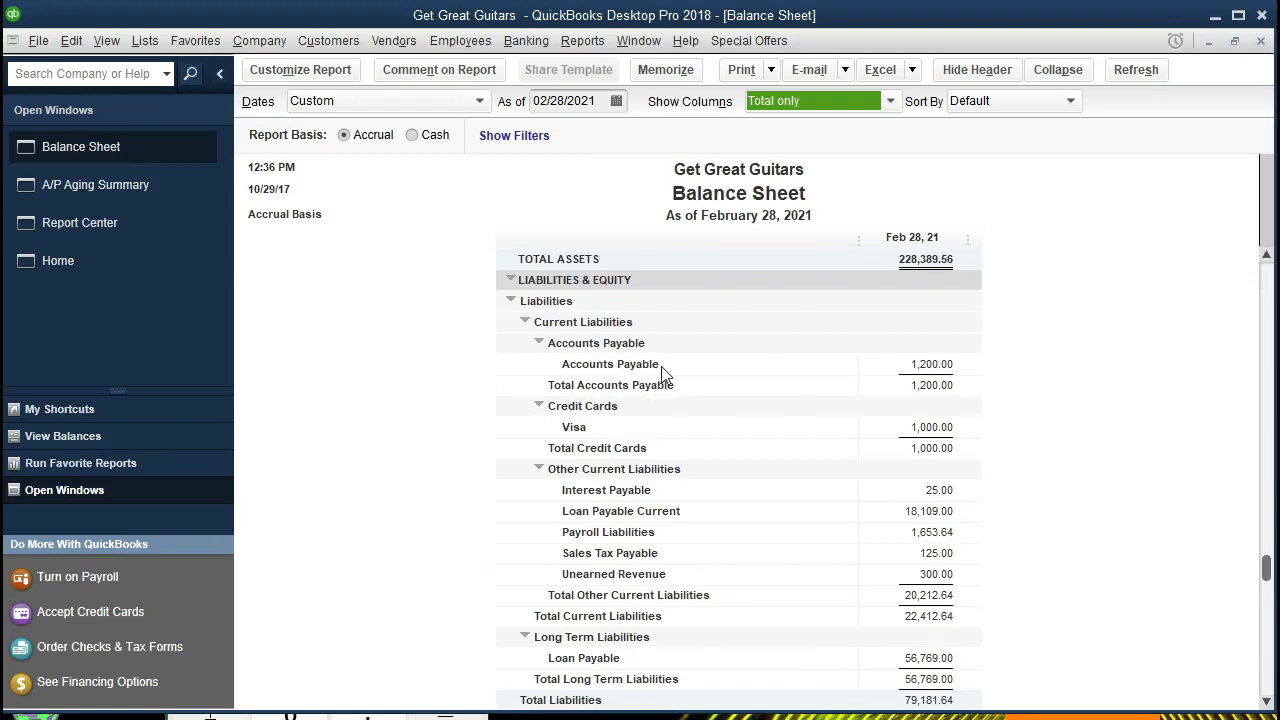
{"action": "left_click", "coordinate": [905, 370]}
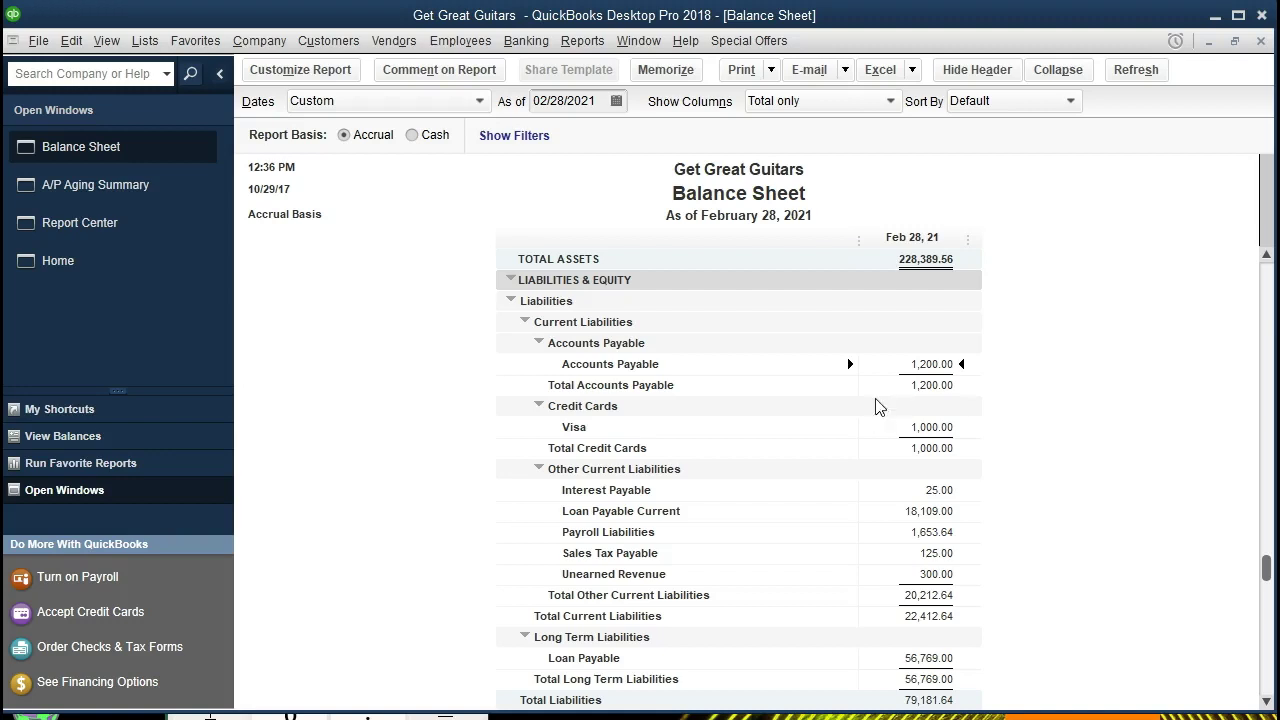
{"action": "left_click", "coordinate": [133, 191]}
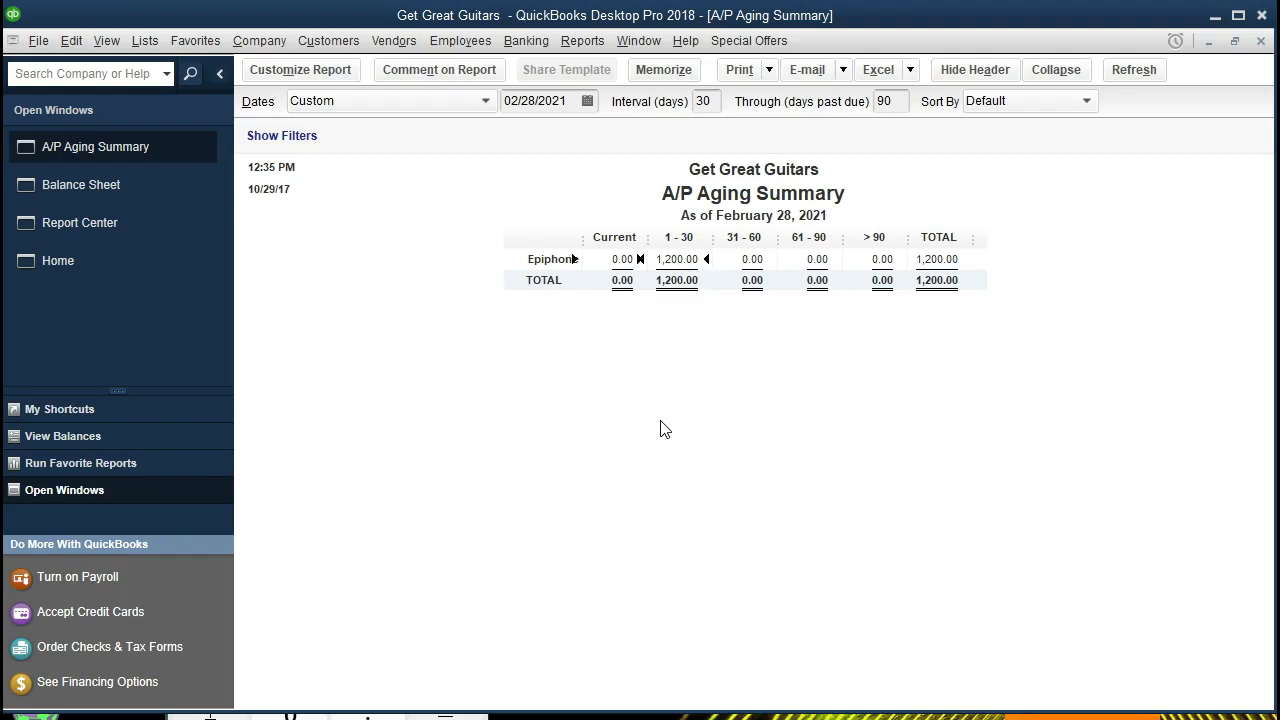
{"action": "double_click", "coordinate": [689, 259]}
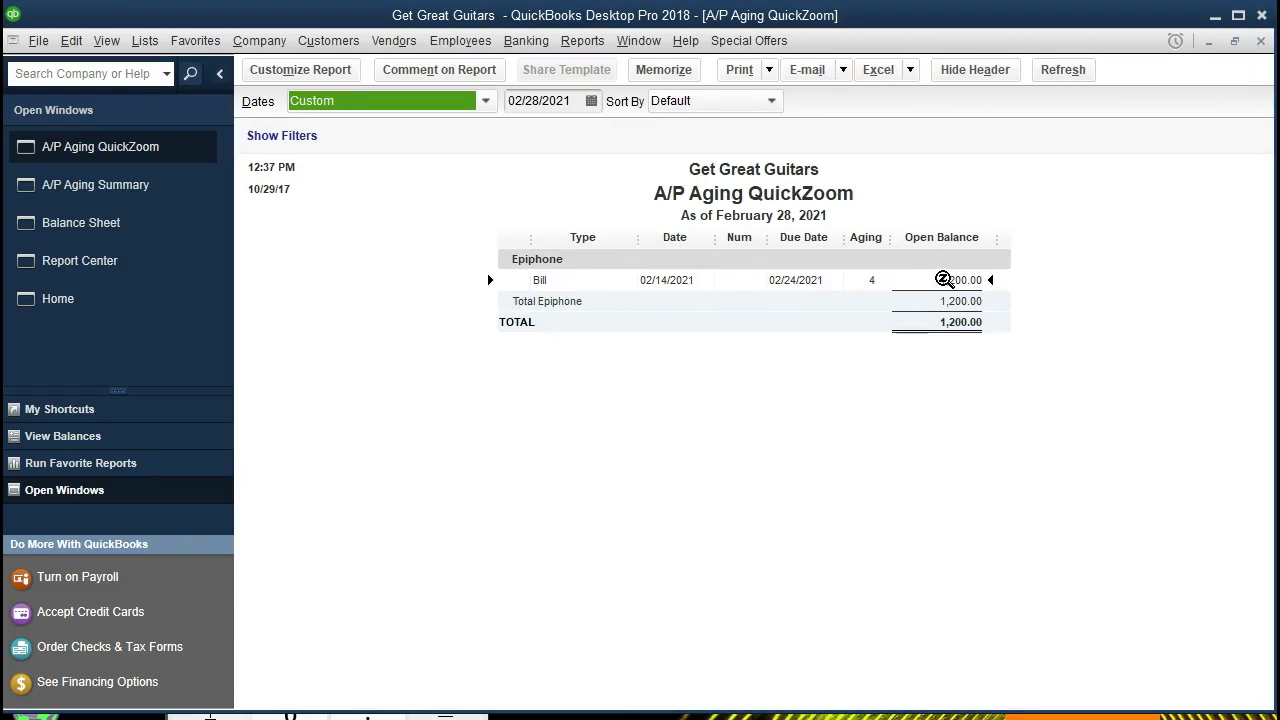
{"action": "double_click", "coordinate": [944, 279]}
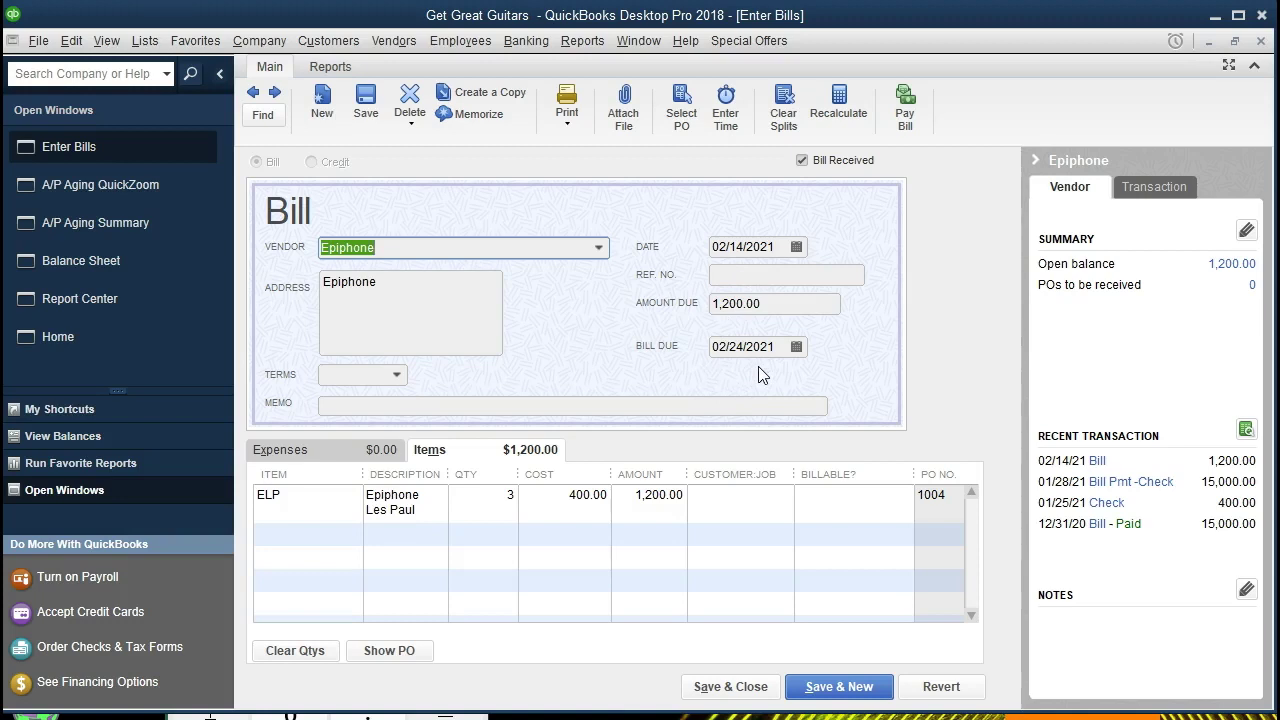
{"action": "left_click", "coordinate": [1264, 42]}
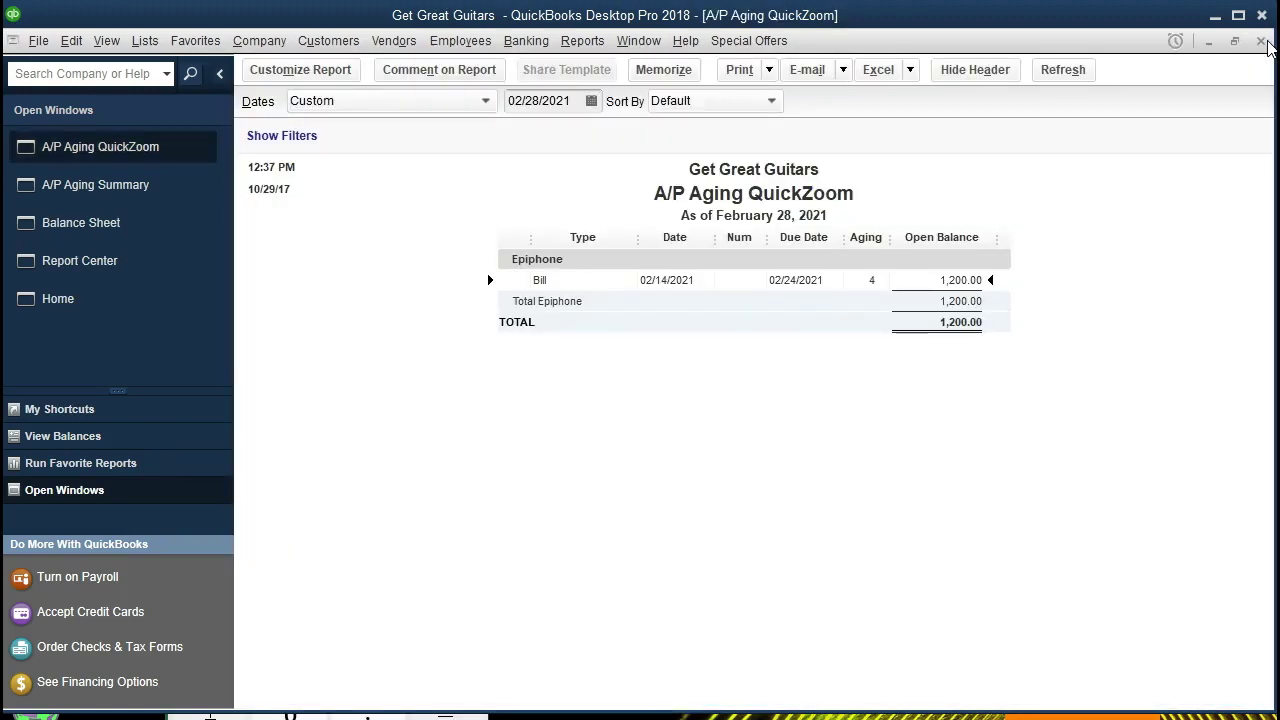
{"action": "left_click", "coordinate": [1263, 43]}
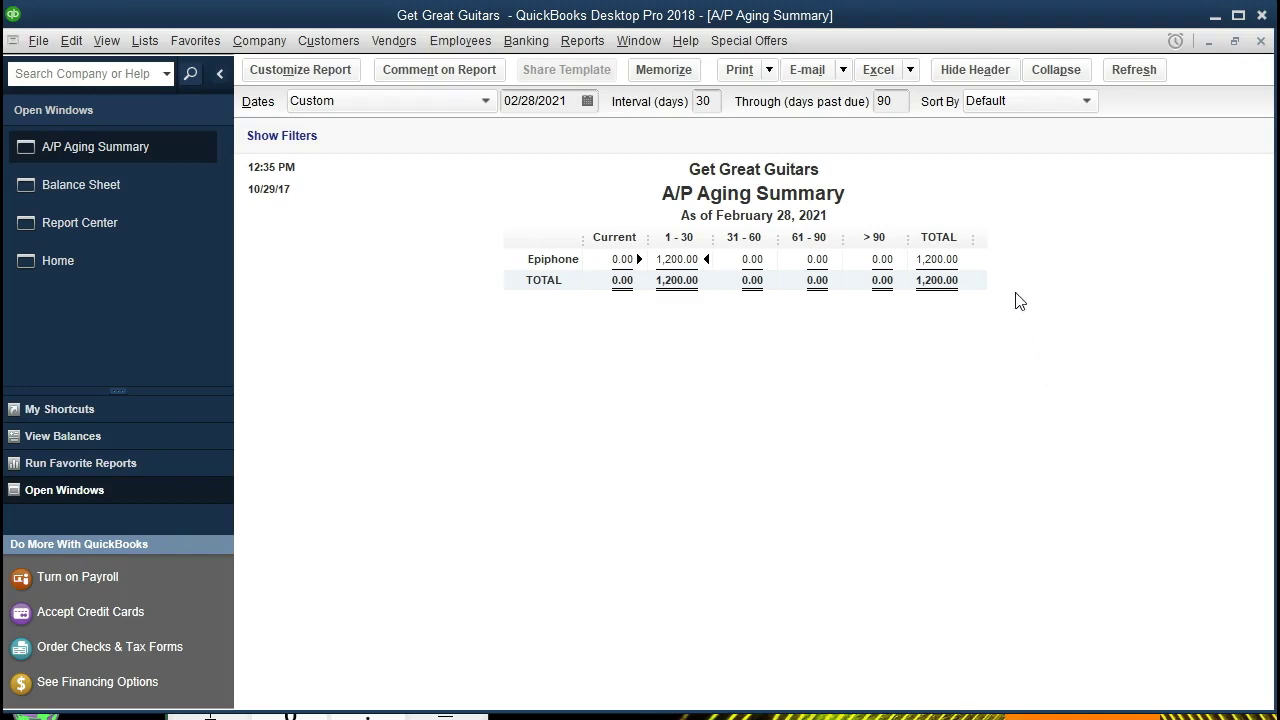
- Export the report to Excel as a new worksheet in the existing Section 4 Reports workbook
{"action": "left_click", "coordinate": [911, 70]}
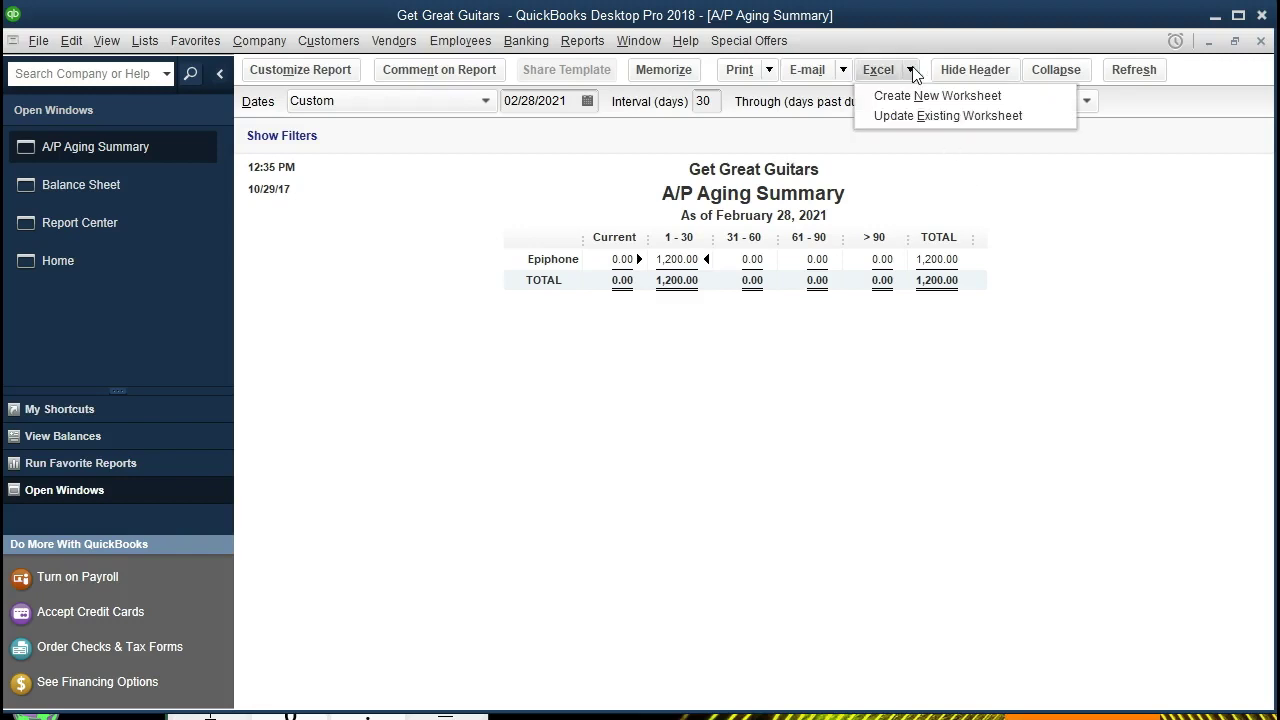
{"action": "left_click", "coordinate": [1015, 109]}
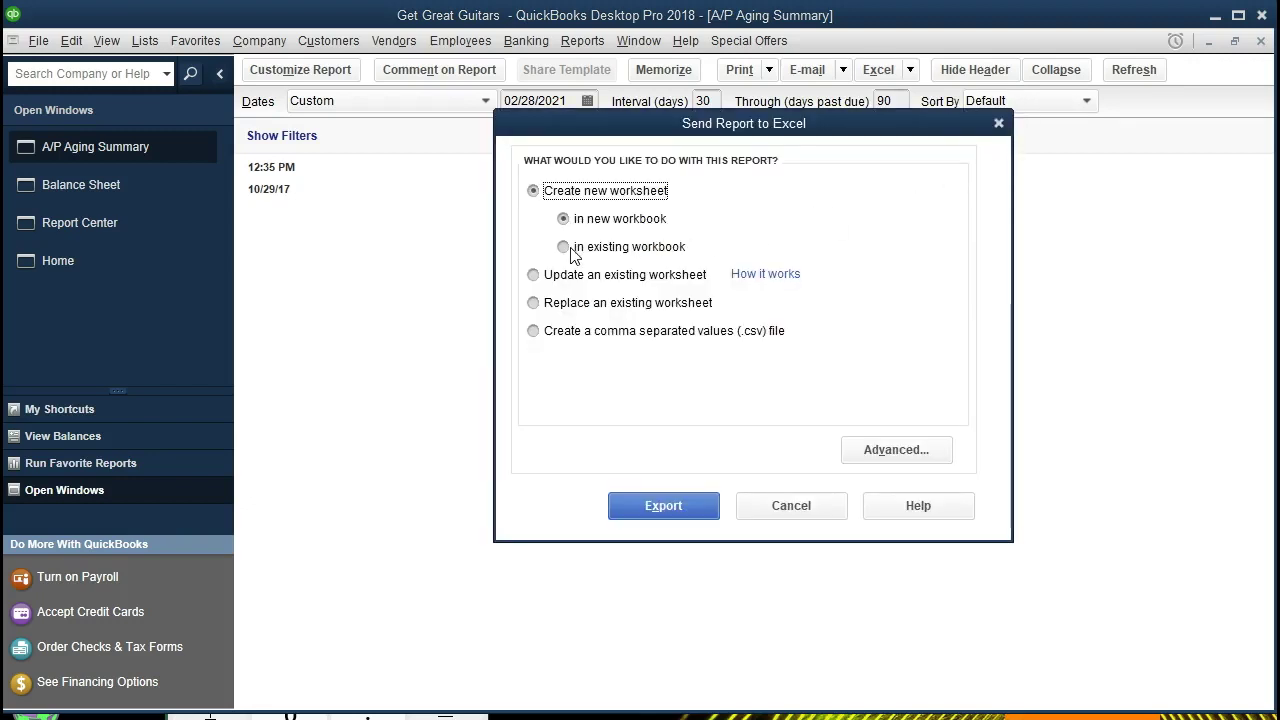
{"action": "left_click", "coordinate": [566, 248]}
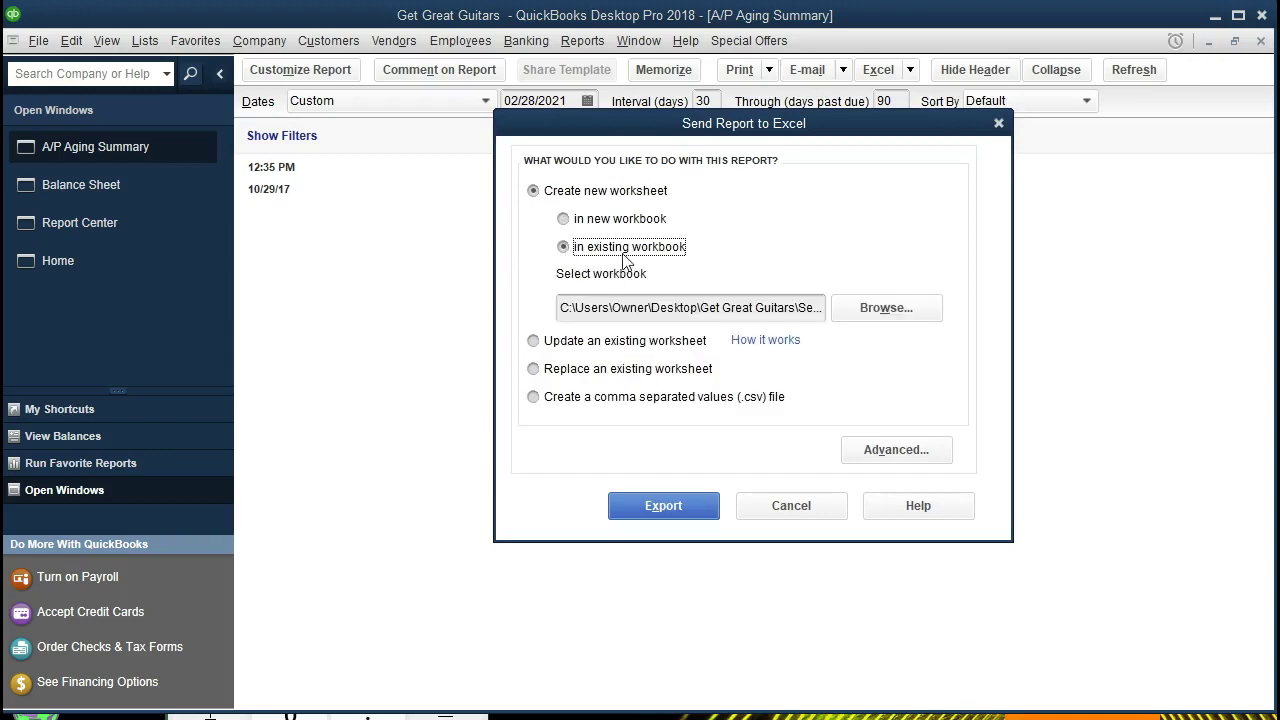
{"action": "left_click", "coordinate": [856, 312]}
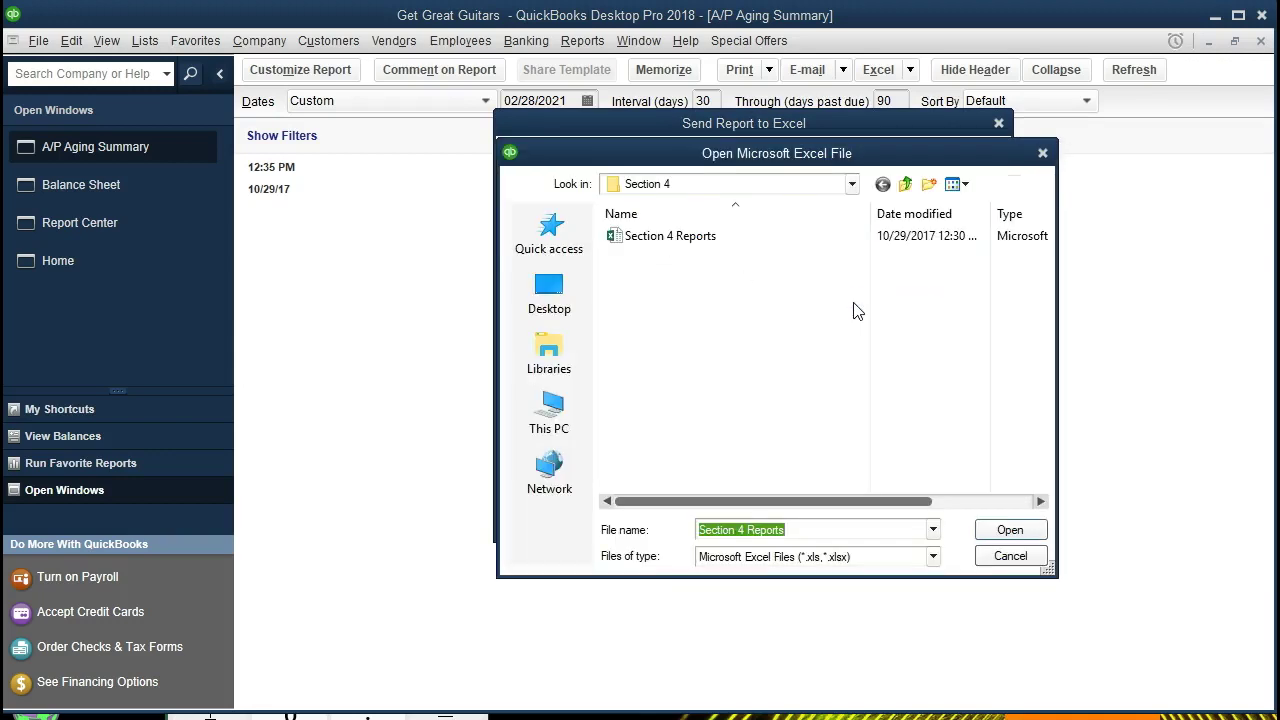
{"action": "left_click", "coordinate": [851, 186]}
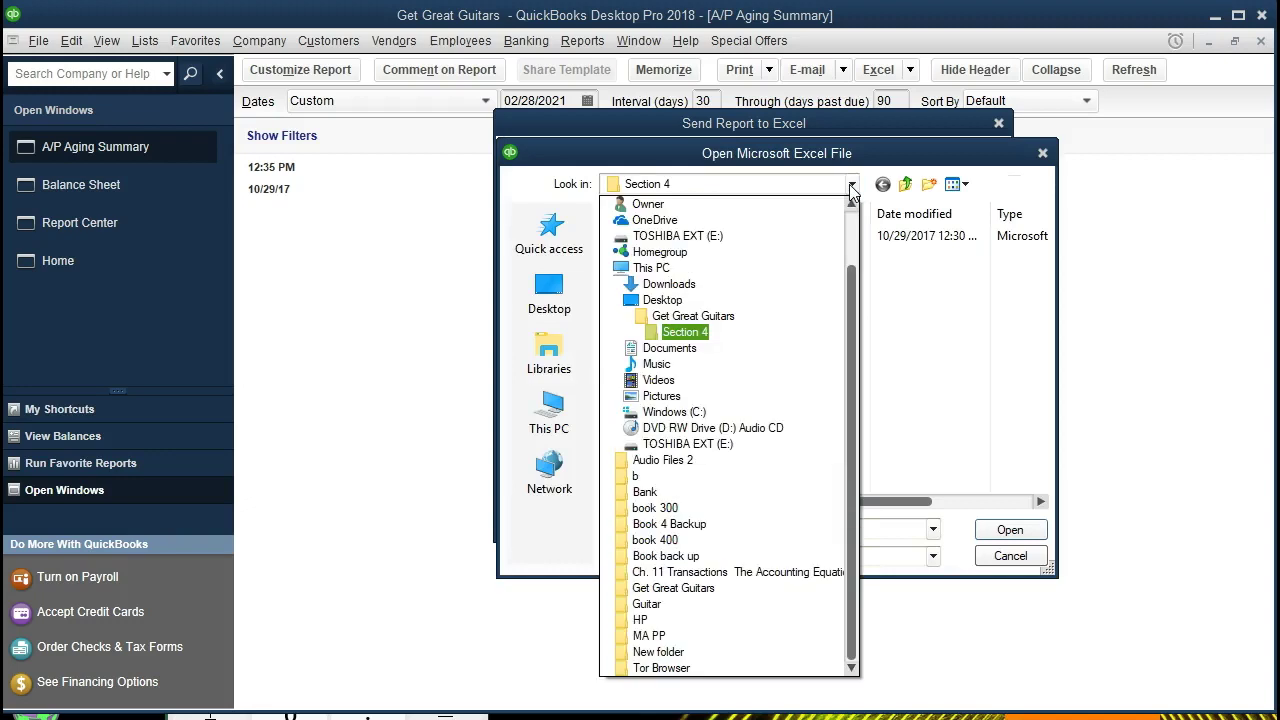
{"action": "left_click", "coordinate": [851, 188]}
{"action": "left_click", "coordinate": [679, 243]}
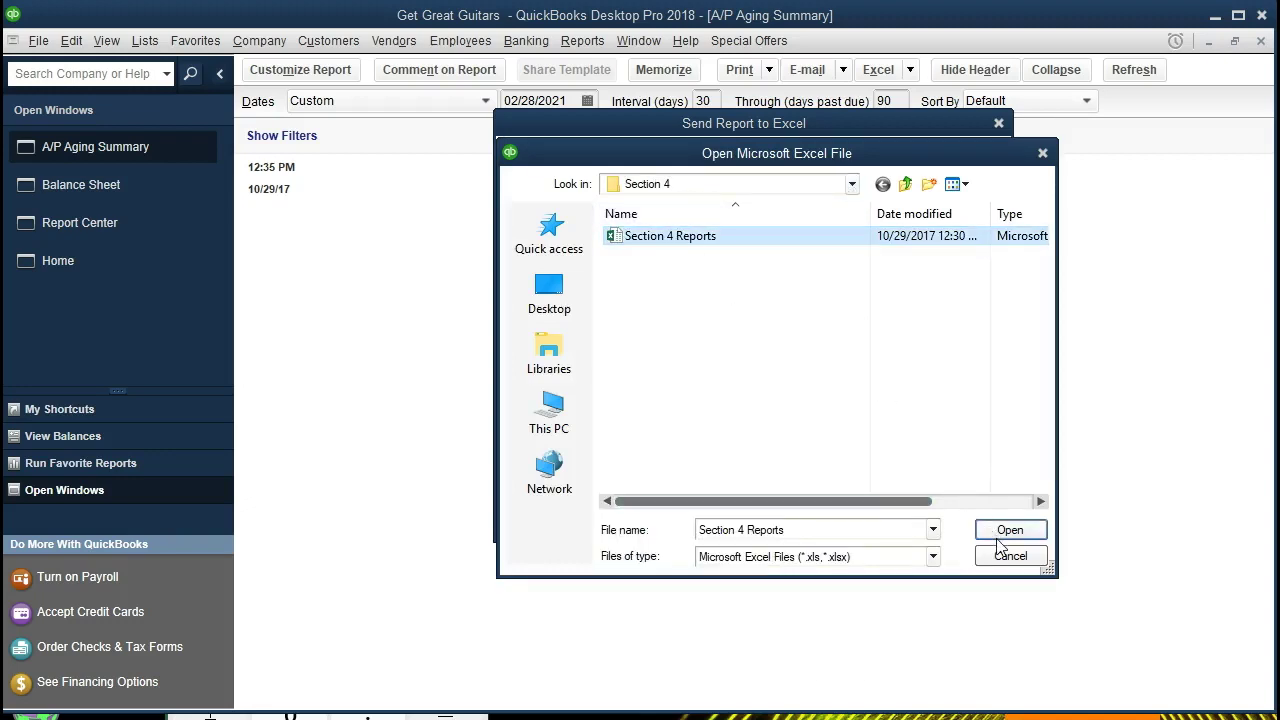
{"action": "double_click", "coordinate": [691, 240]}
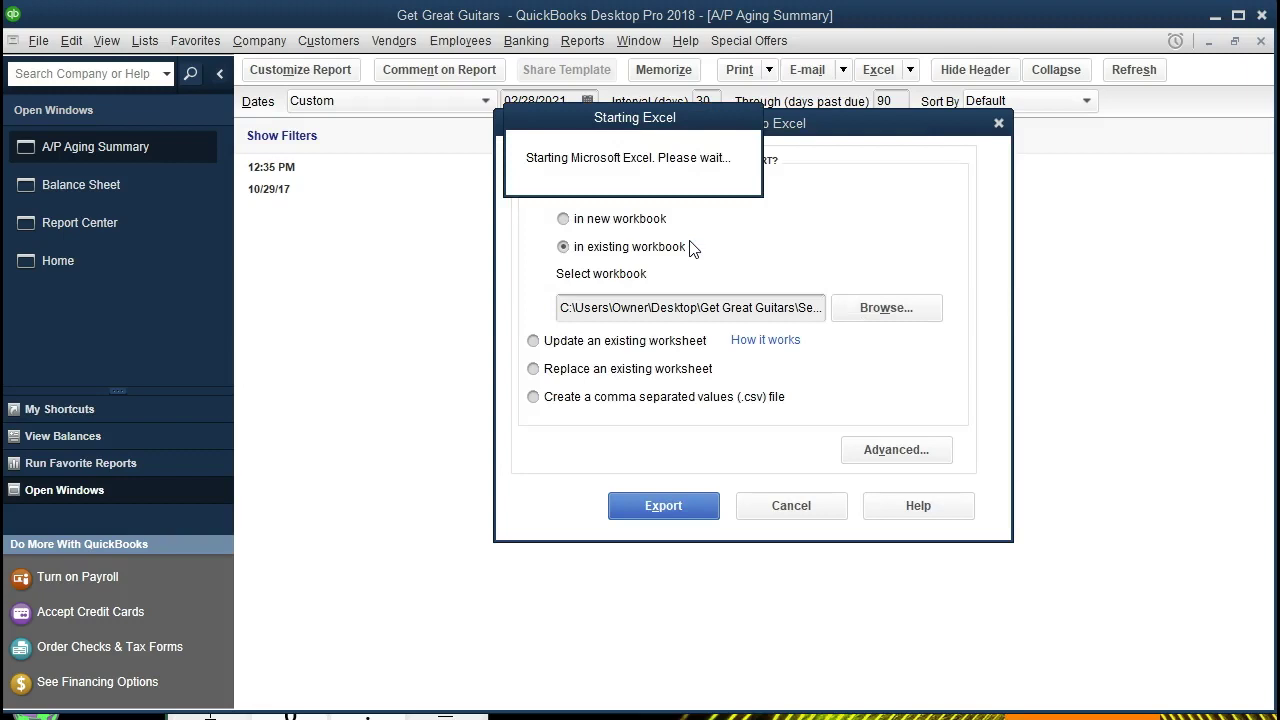
{"action": "left_click", "coordinate": [674, 506]}
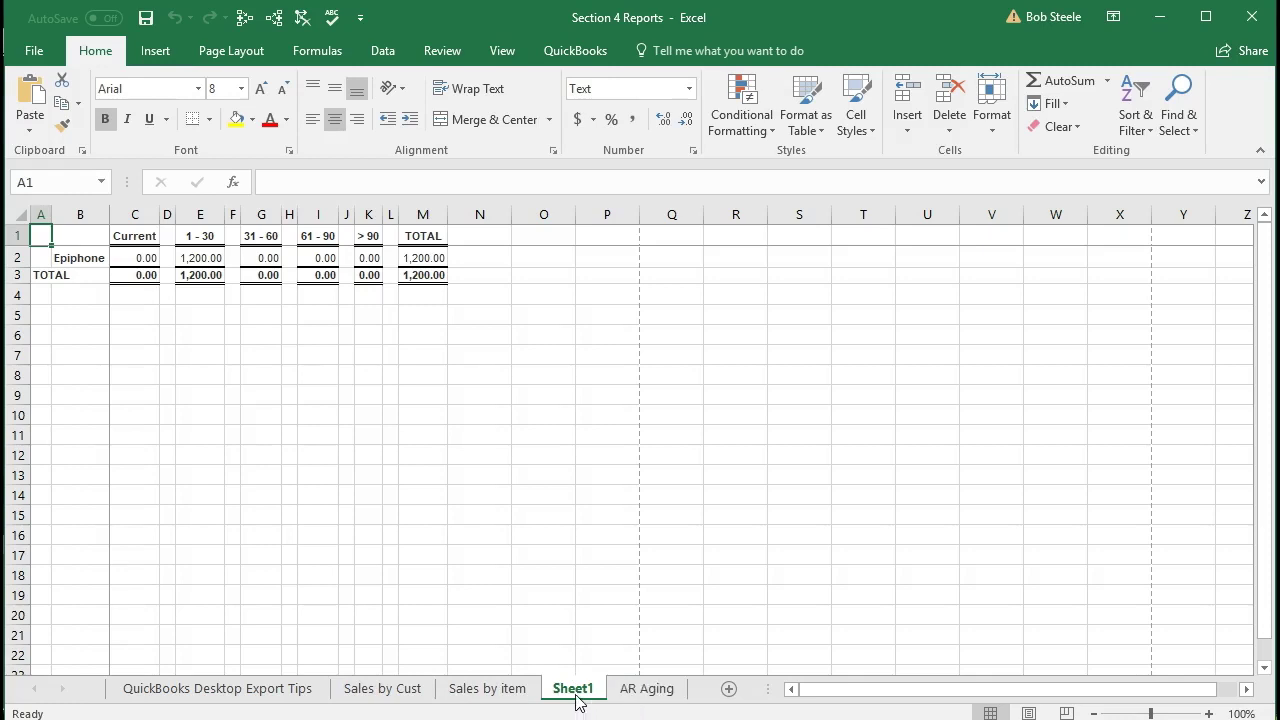
- Move Sheet1 after the AR Aging tab and rename it 'AP Aging'
{"action": "left_click_drag", "start_coordinate": [576, 700], "coordinate": [692, 703]}
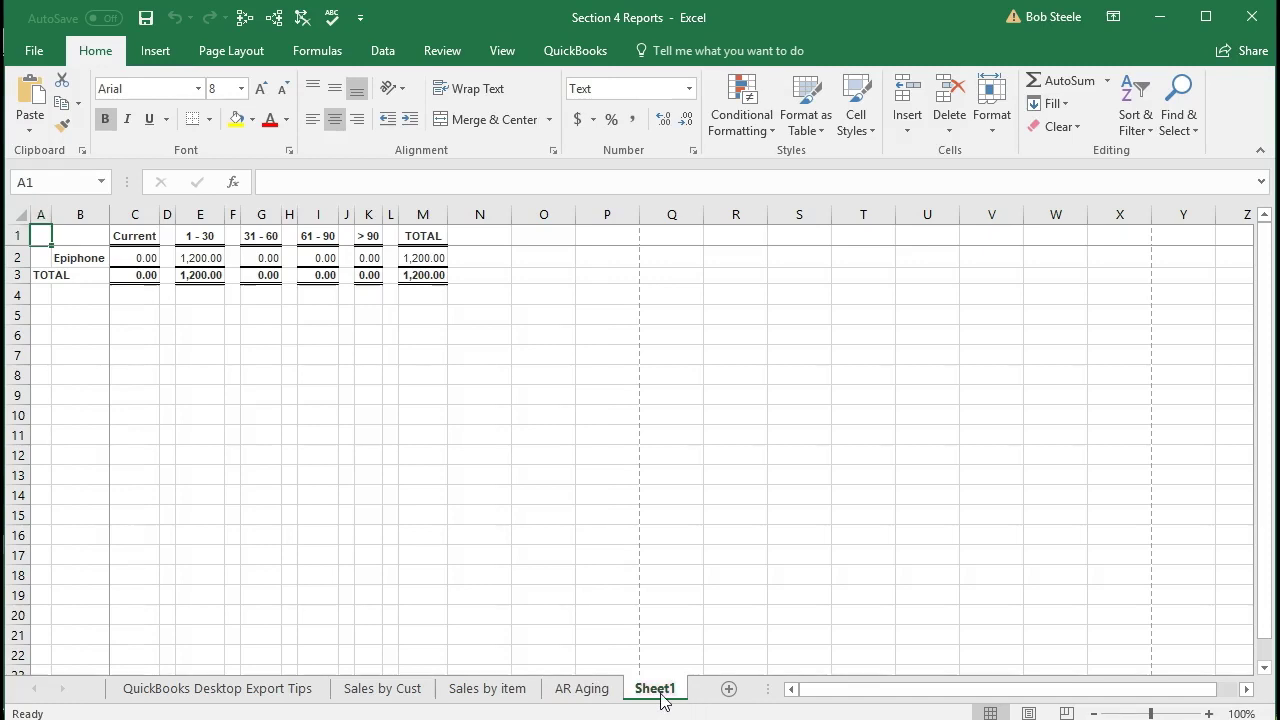
{"action": "double_click", "coordinate": [662, 690]}
{"action": "type", "text": "AP"}
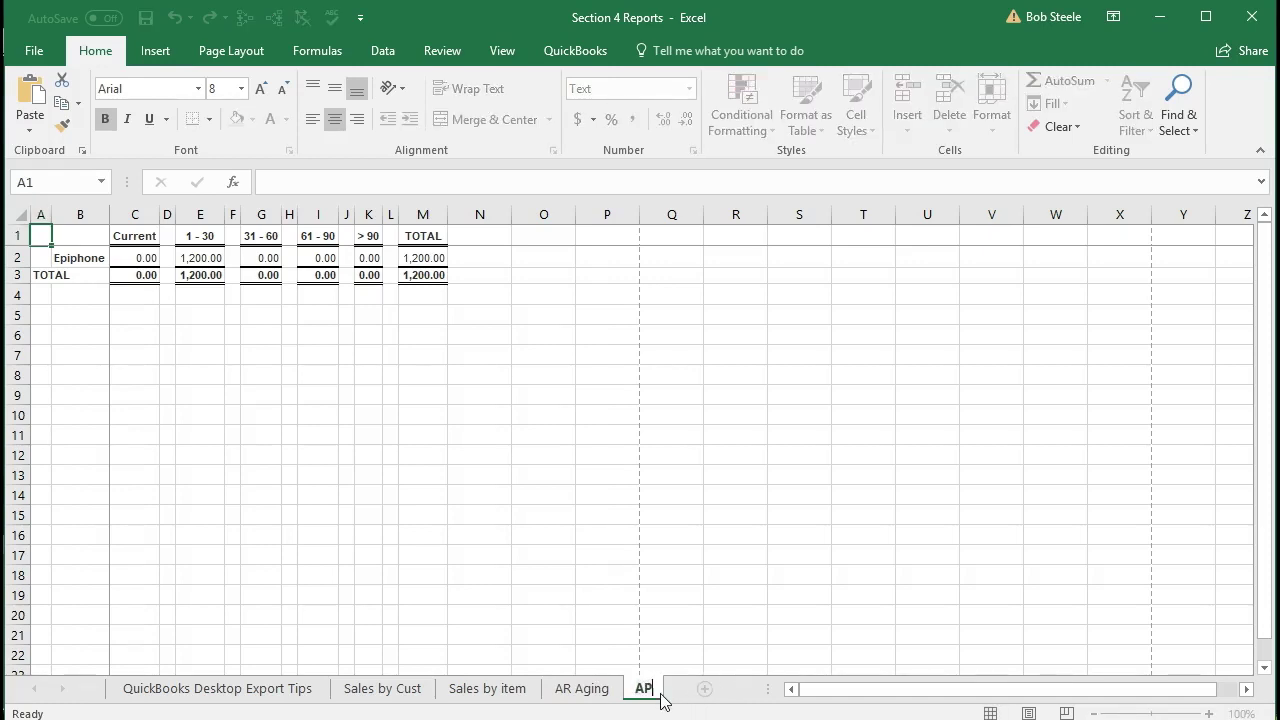
{"action": "type", "text": " Aging"}
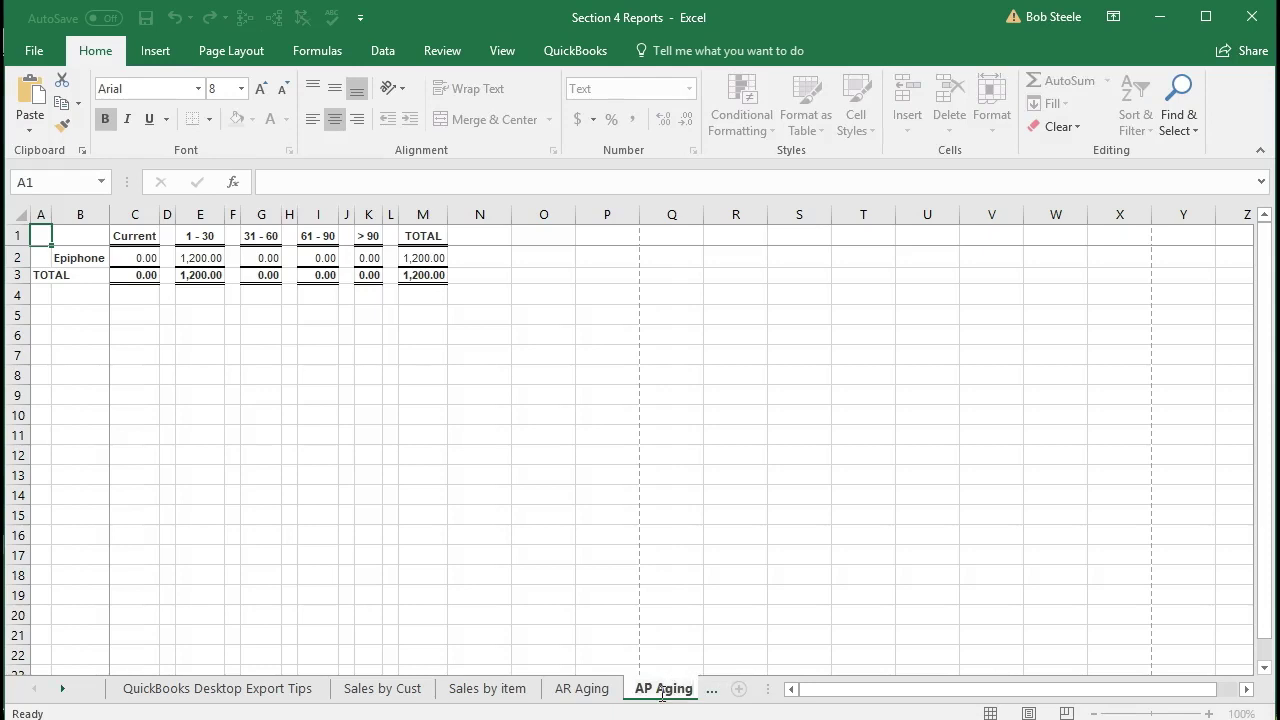
{"action": "left_click", "coordinate": [497, 505]}
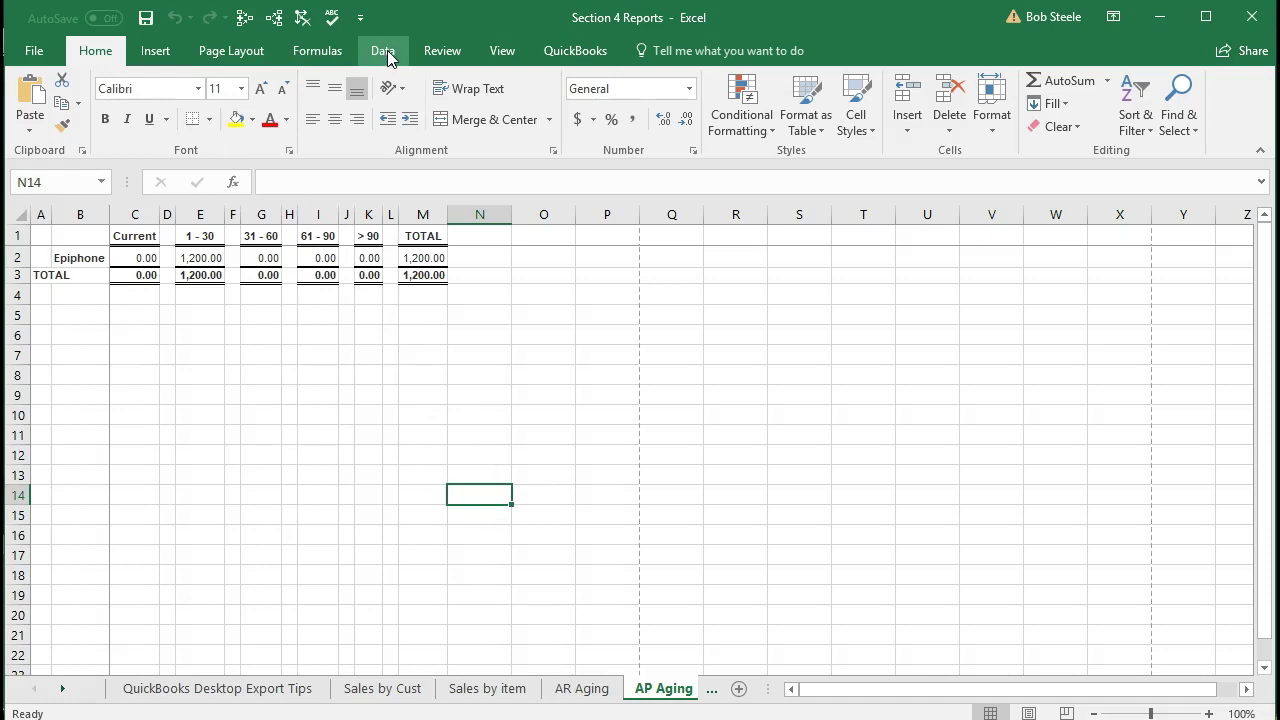
- Preview the sheet in Page Layout view, then return to Normal view
{"action": "left_click", "coordinate": [502, 56]}
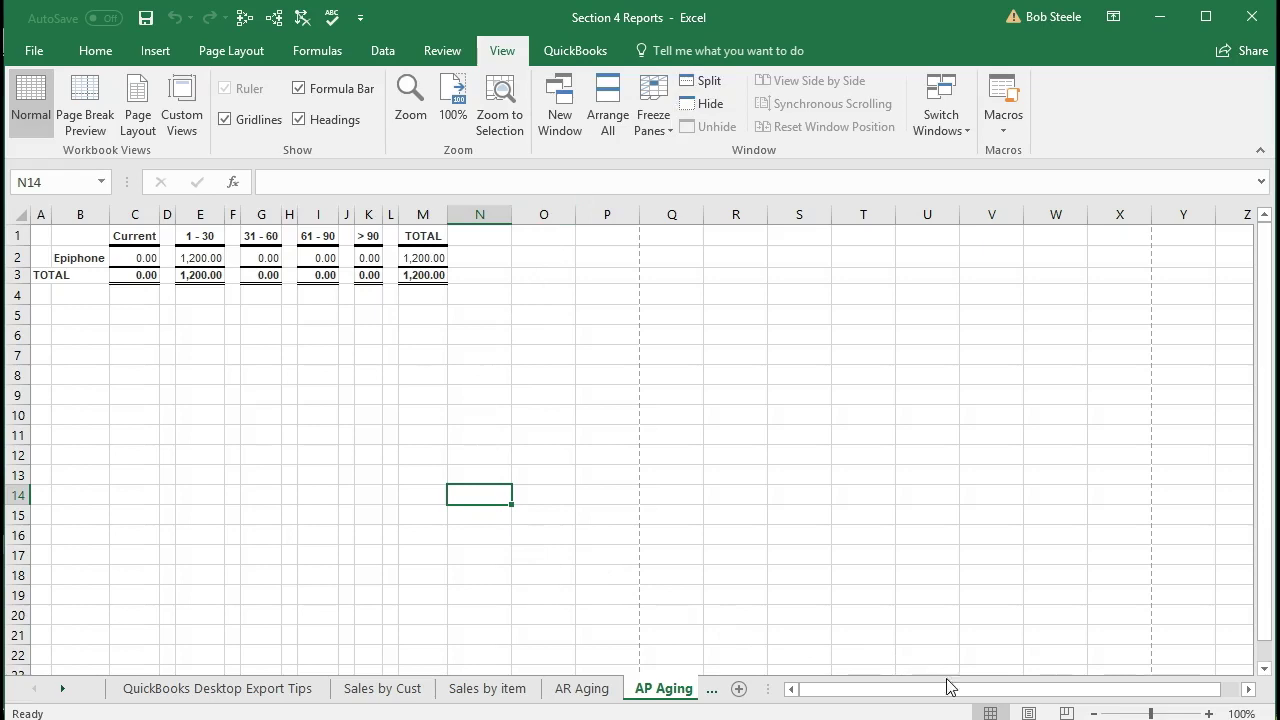
{"action": "left_click", "coordinate": [1029, 712]}
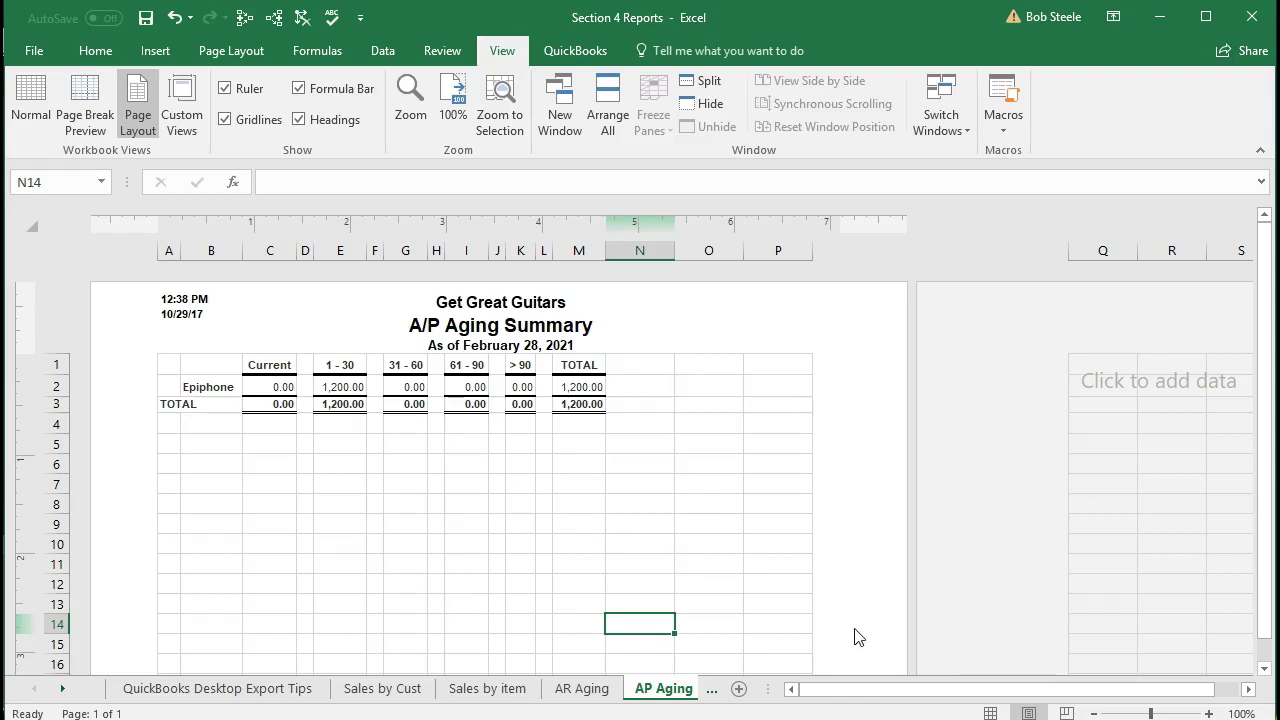
{"action": "left_click", "coordinate": [990, 713]}
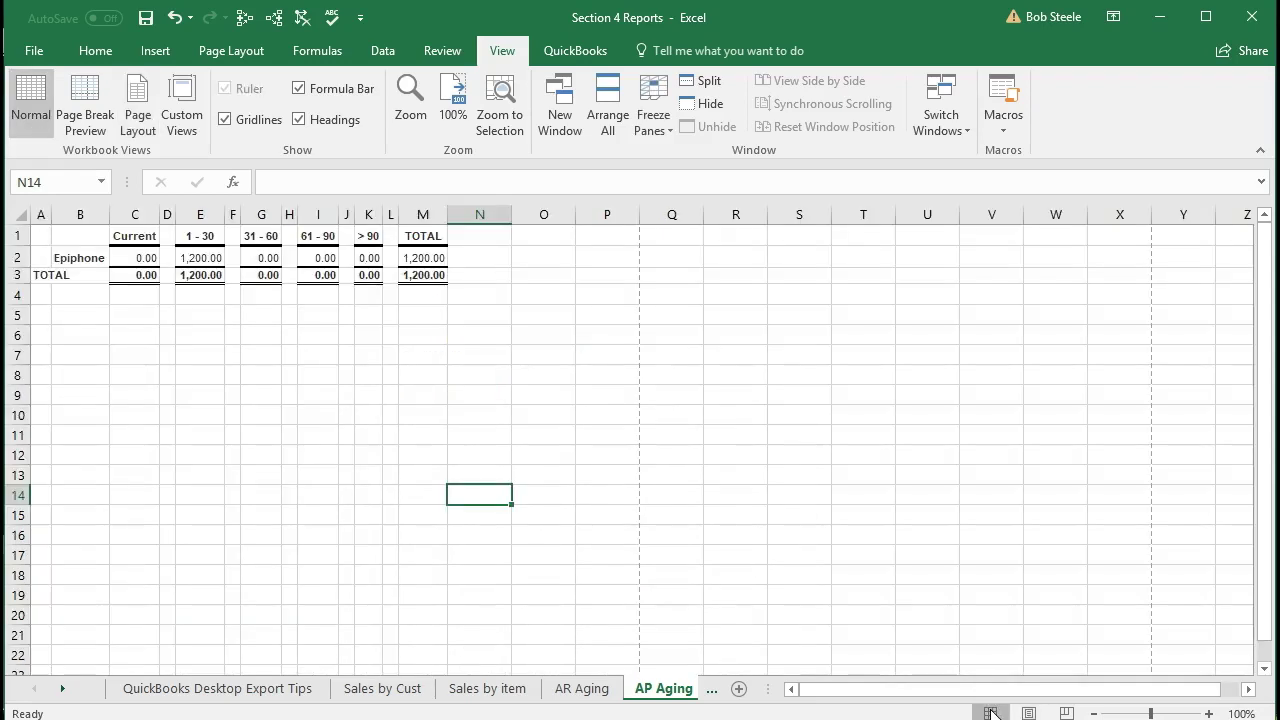
{"action": "left_click", "coordinate": [499, 547]}
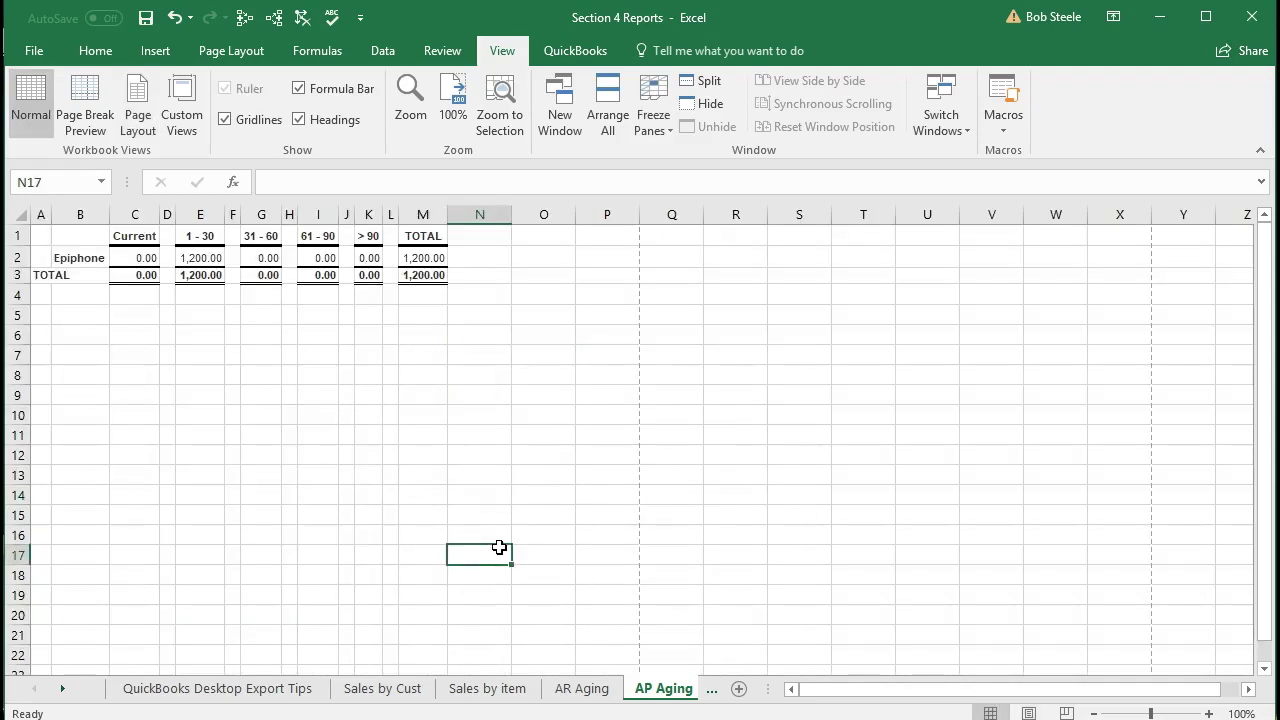
- Save Section 4 Reports as a macro-free workbook and minimize Excel
{"action": "left_click", "coordinate": [146, 18]}
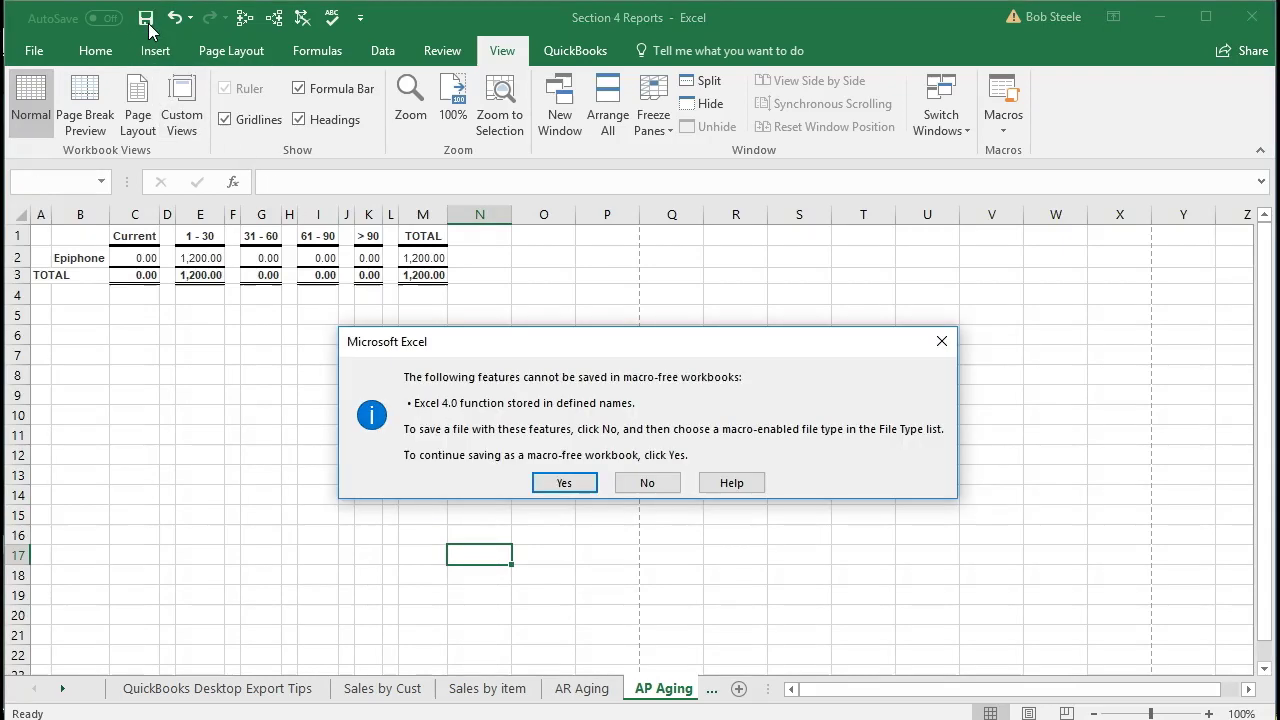
{"action": "left_click", "coordinate": [560, 480]}
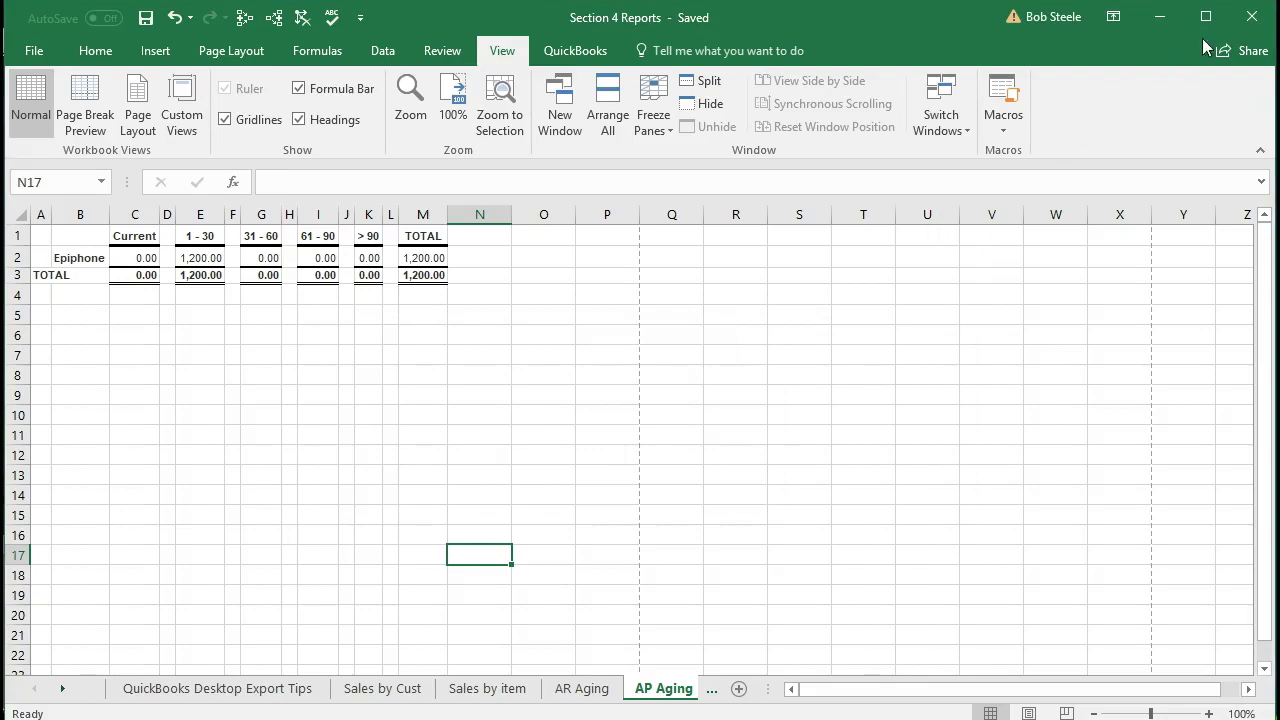
{"action": "left_click", "coordinate": [1251, 17]}
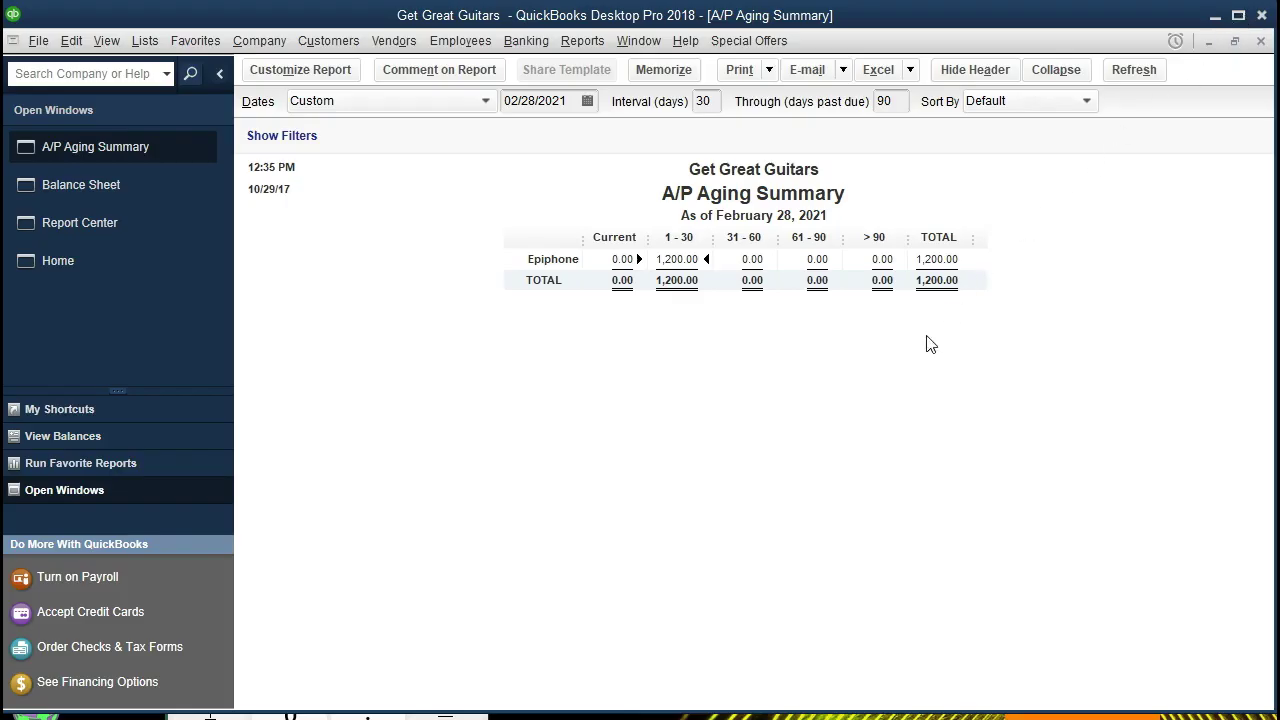